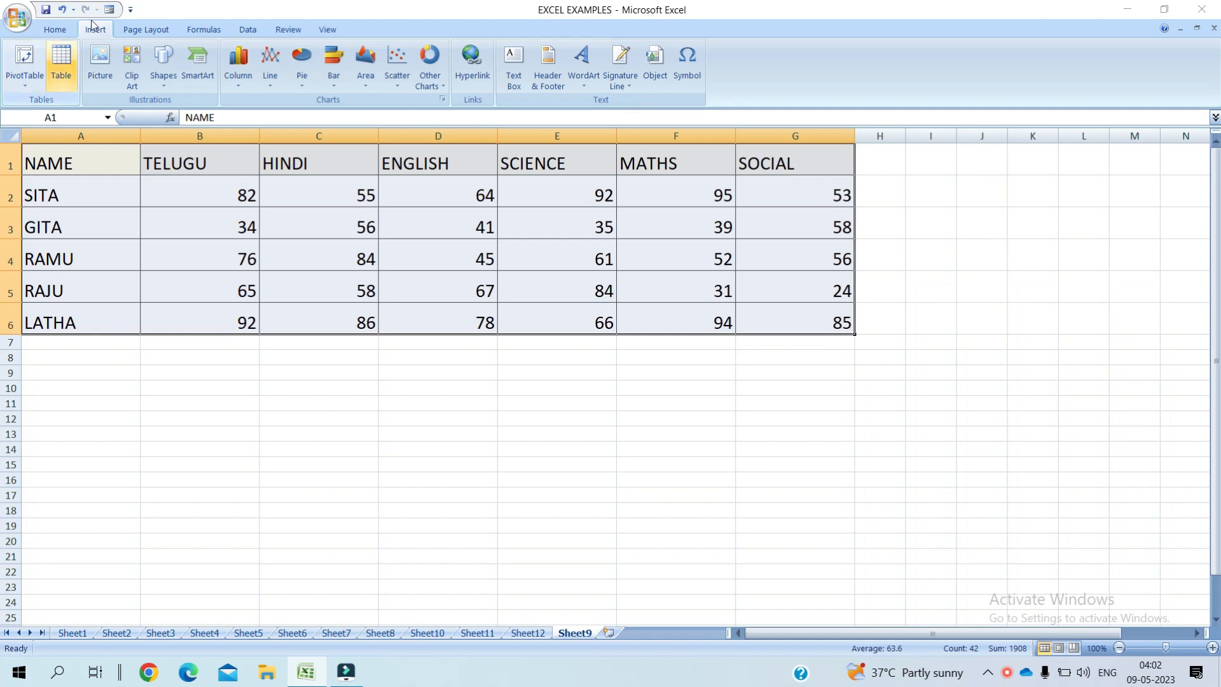
Create a PivotTable from the marks table in Sheet9 A1:G6 on a new worksheet.
click(21, 84)
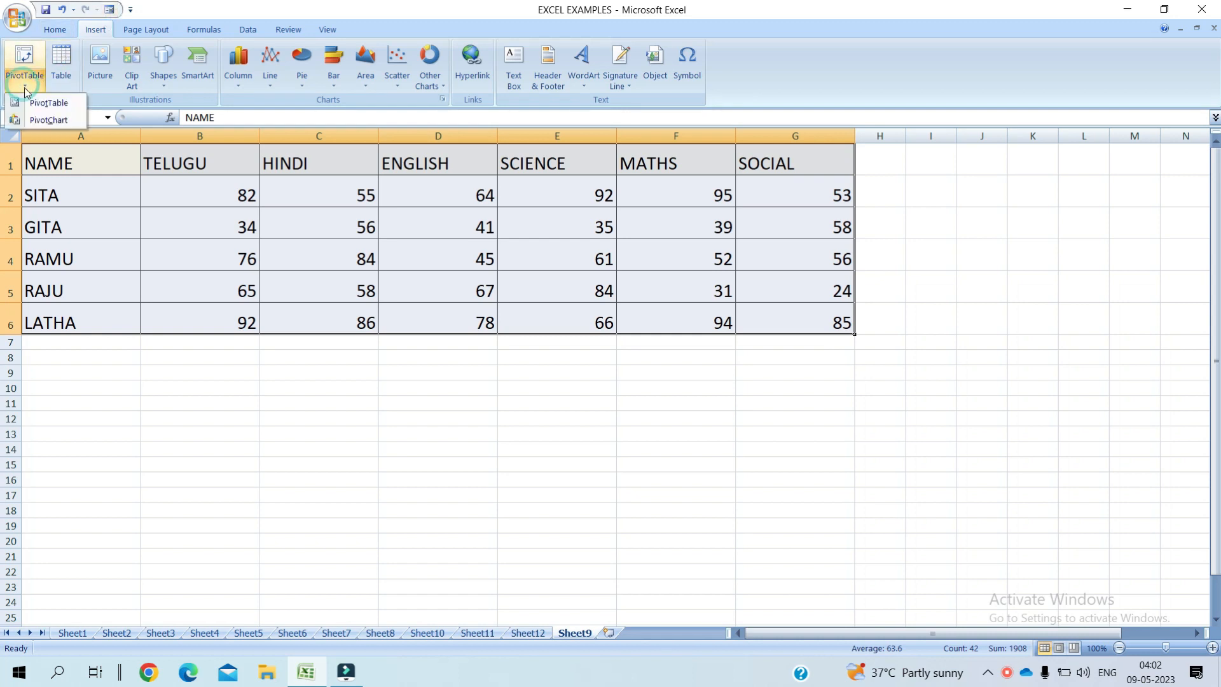
click(36, 106)
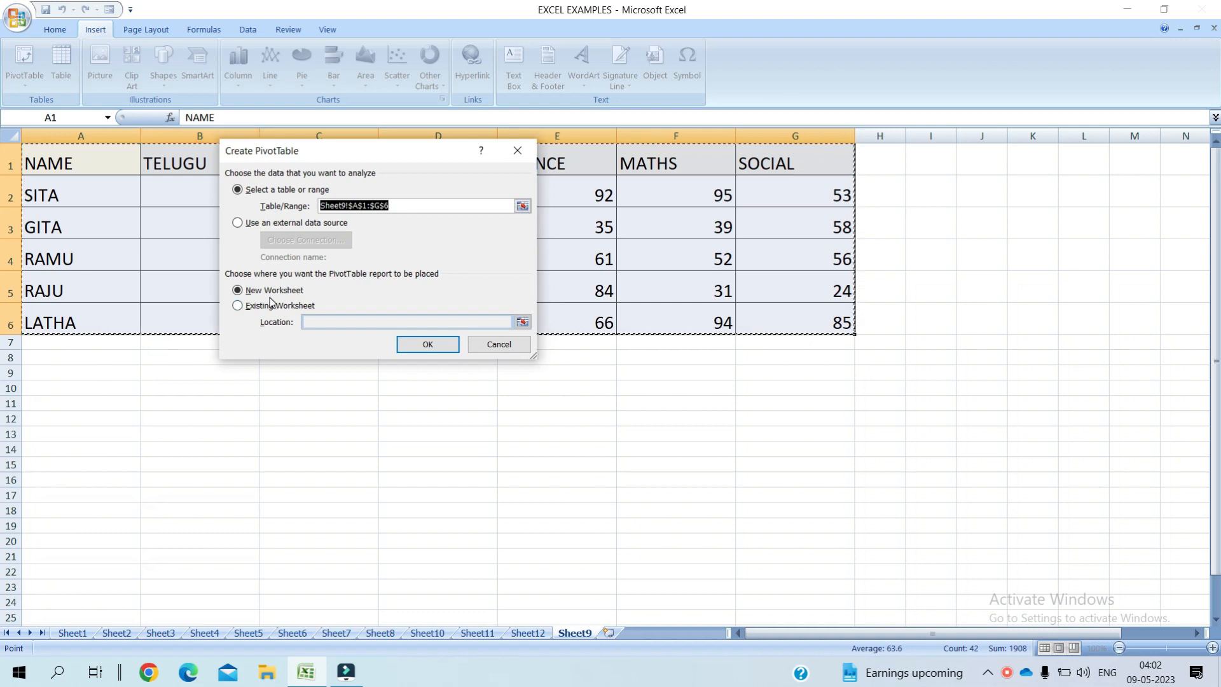
click(439, 346)
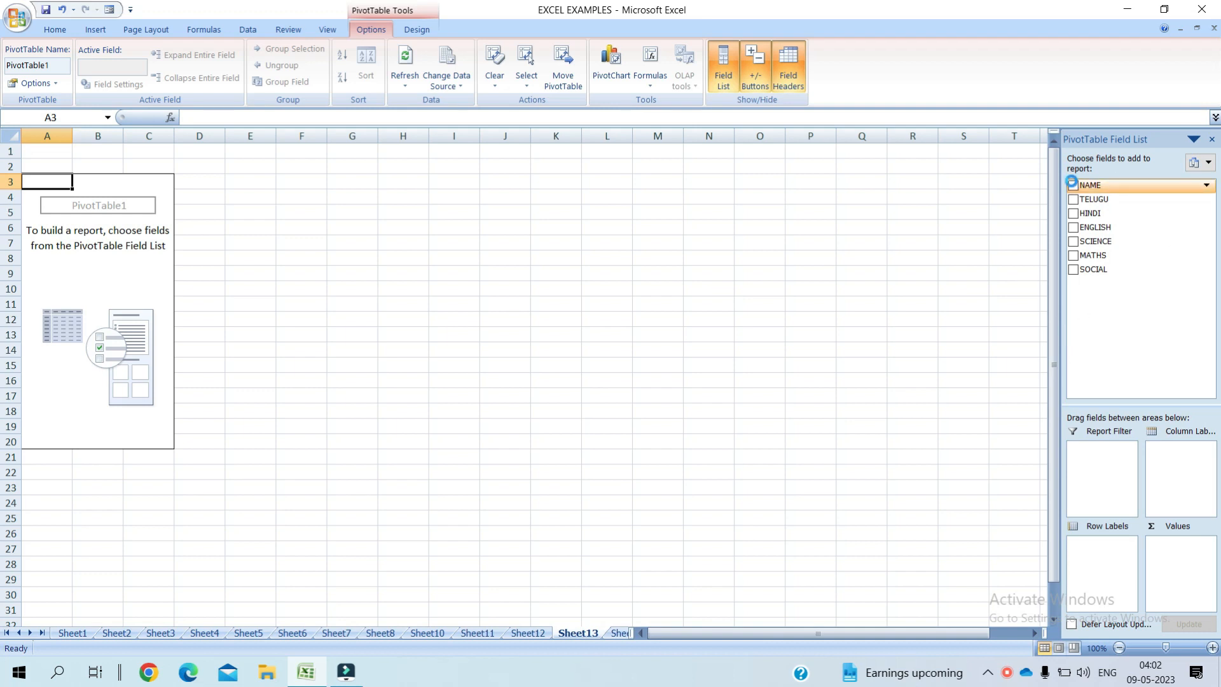
Add the NAME, TELUGU, HINDI, ENGLISH, SCIENCE, MATHS and SOCIAL fields to the PivotTable report.
click(1073, 185)
click(1073, 199)
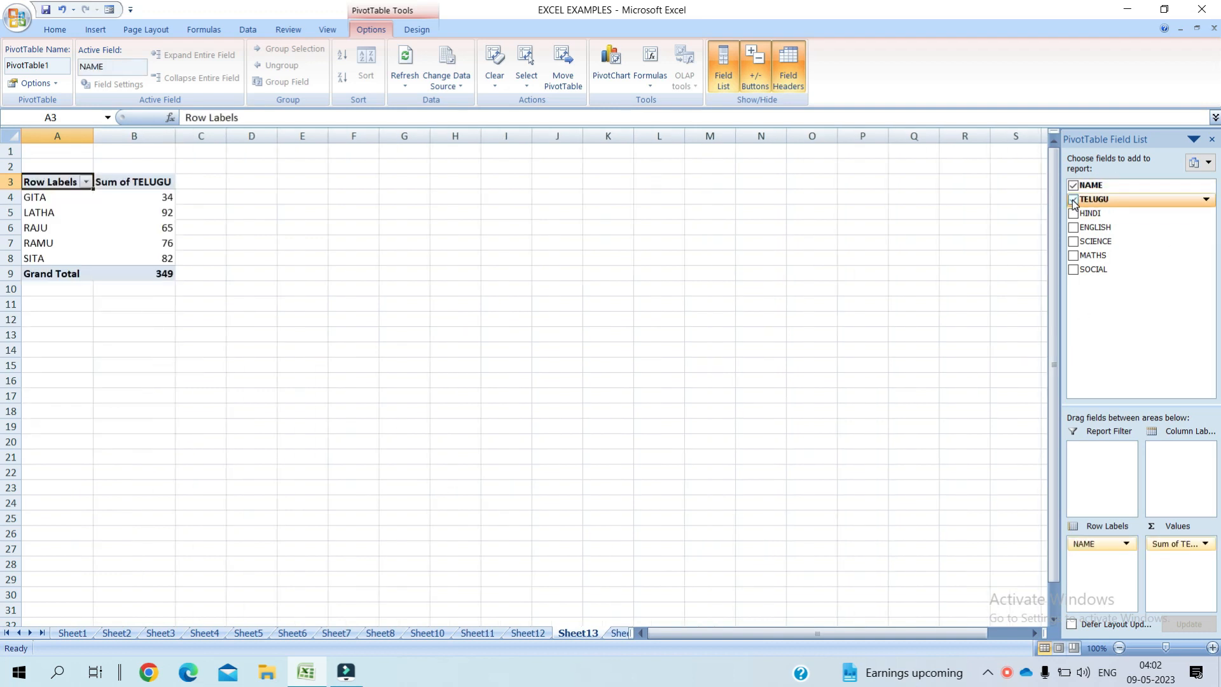
click(1073, 213)
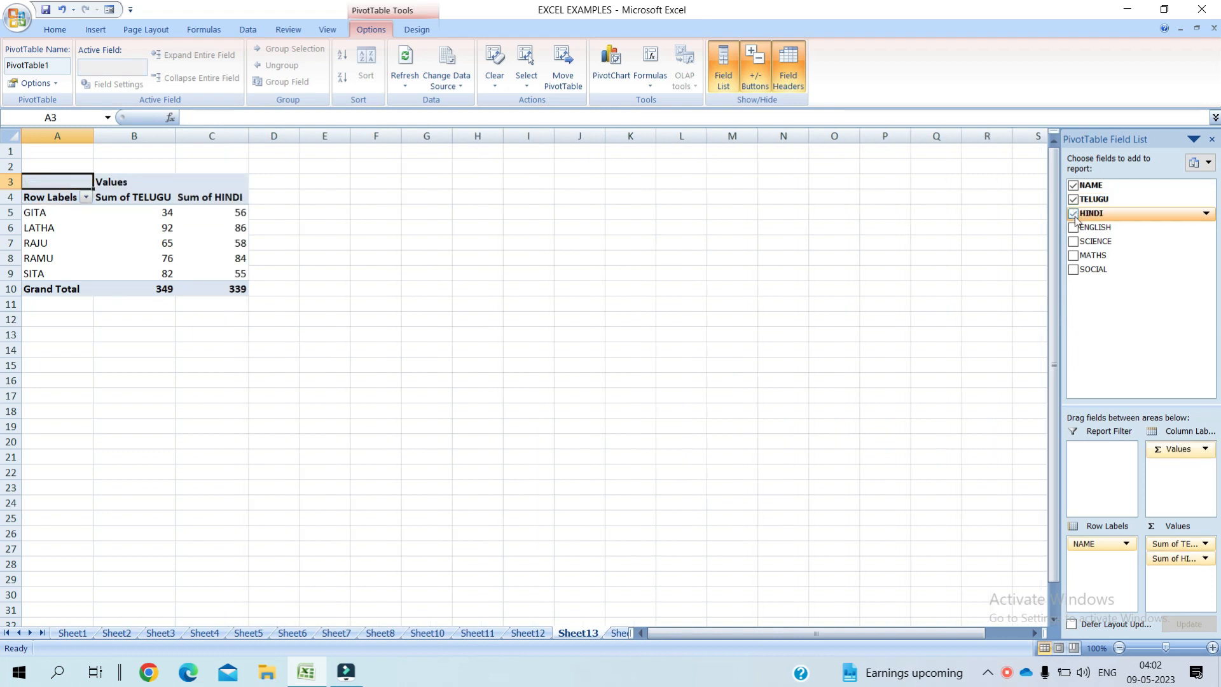
click(1073, 228)
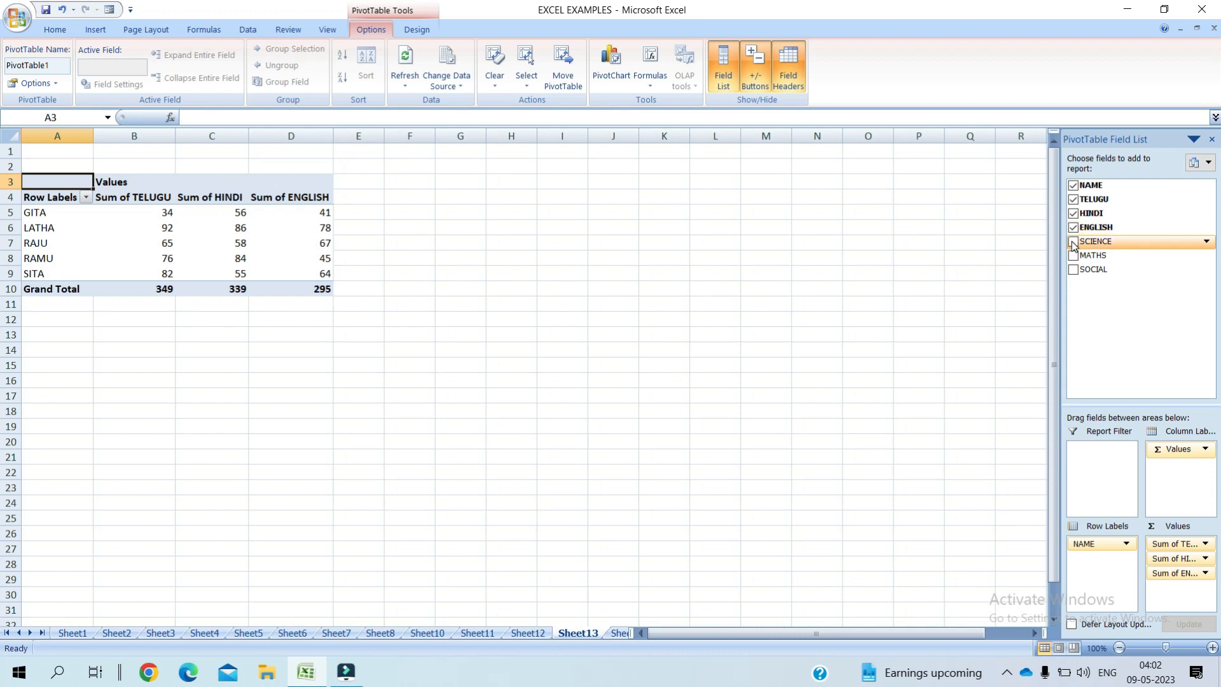
click(1074, 242)
click(1073, 255)
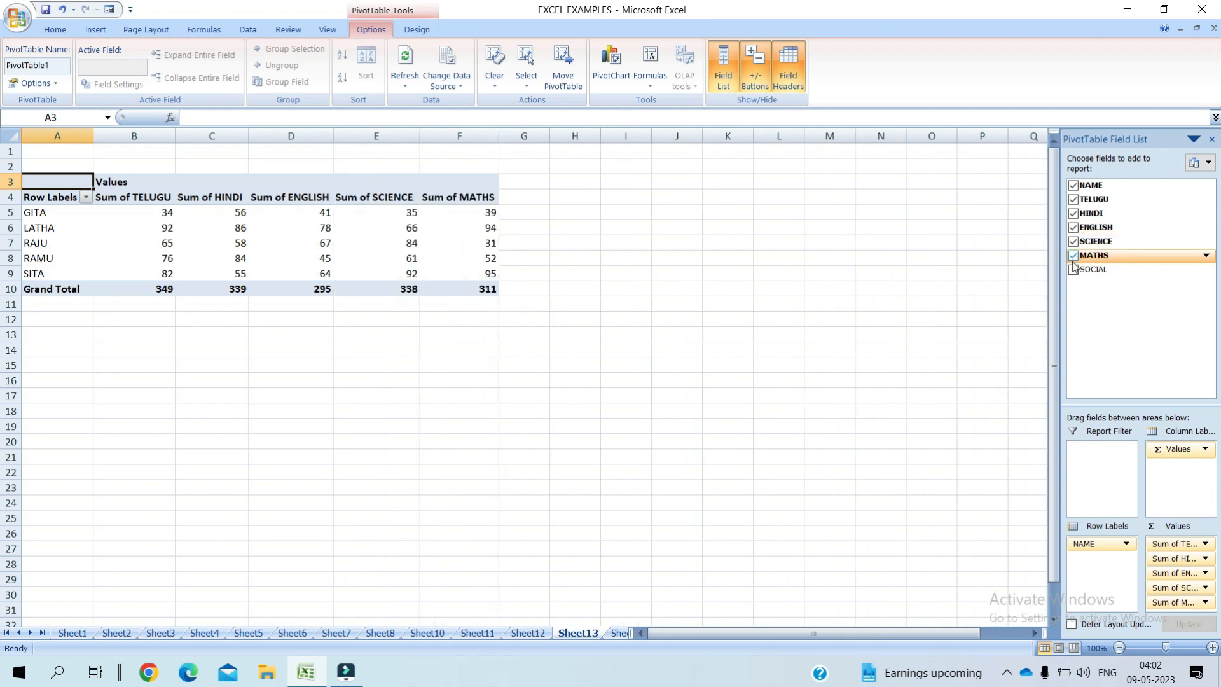
click(1072, 269)
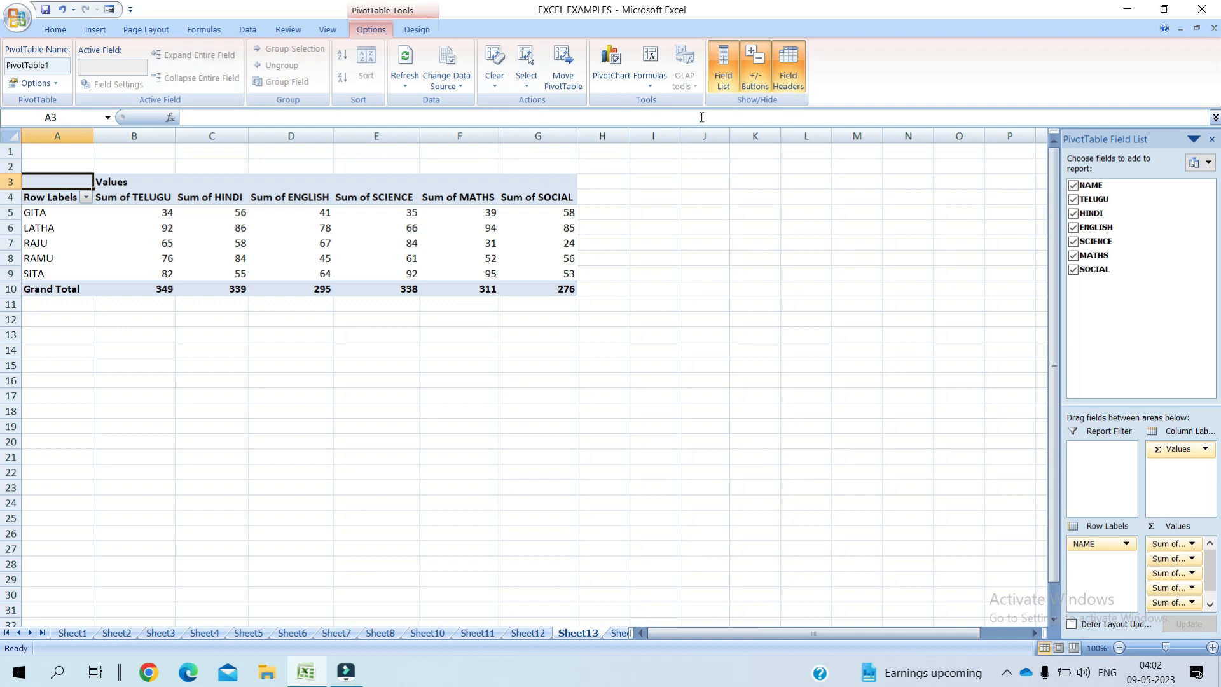
Insert a clustered column PivotChart based on the PivotTable and deselect it.
click(606, 69)
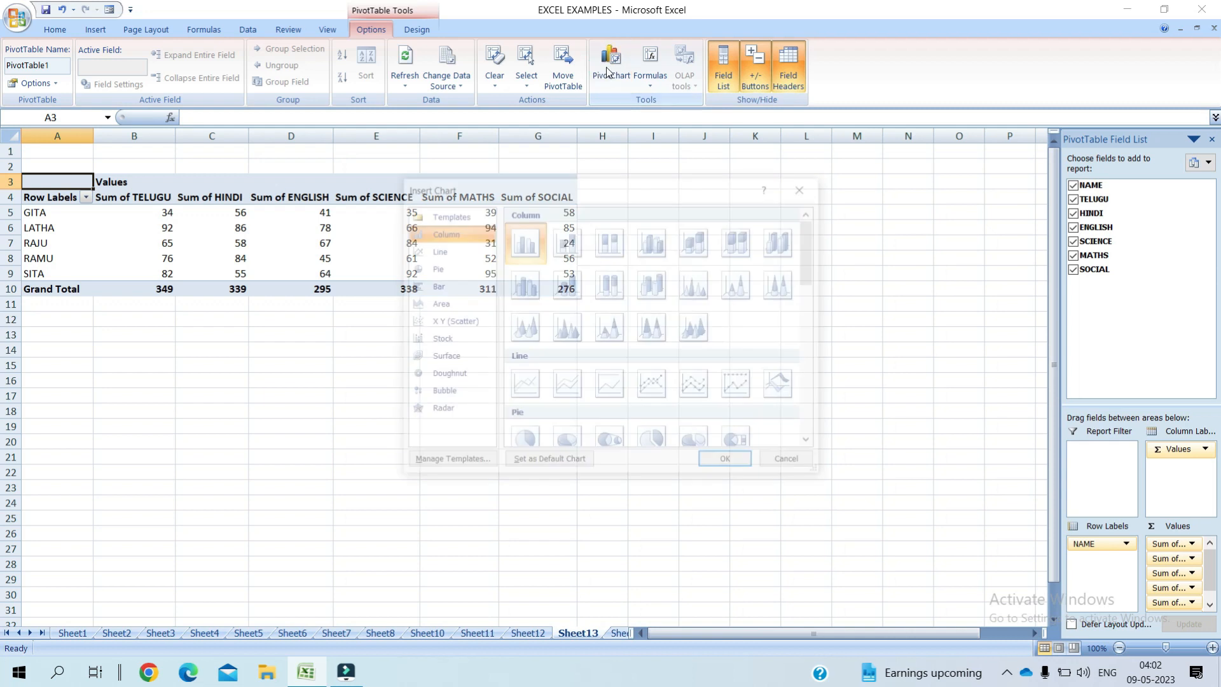
click(523, 249)
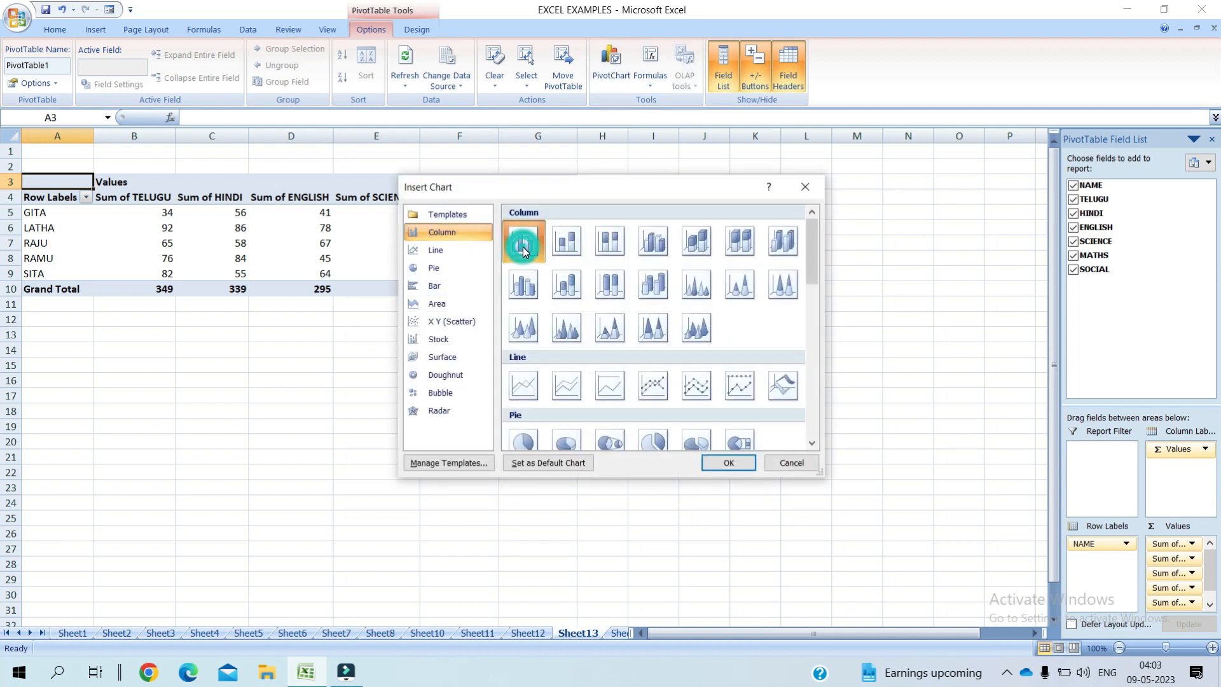
click(734, 463)
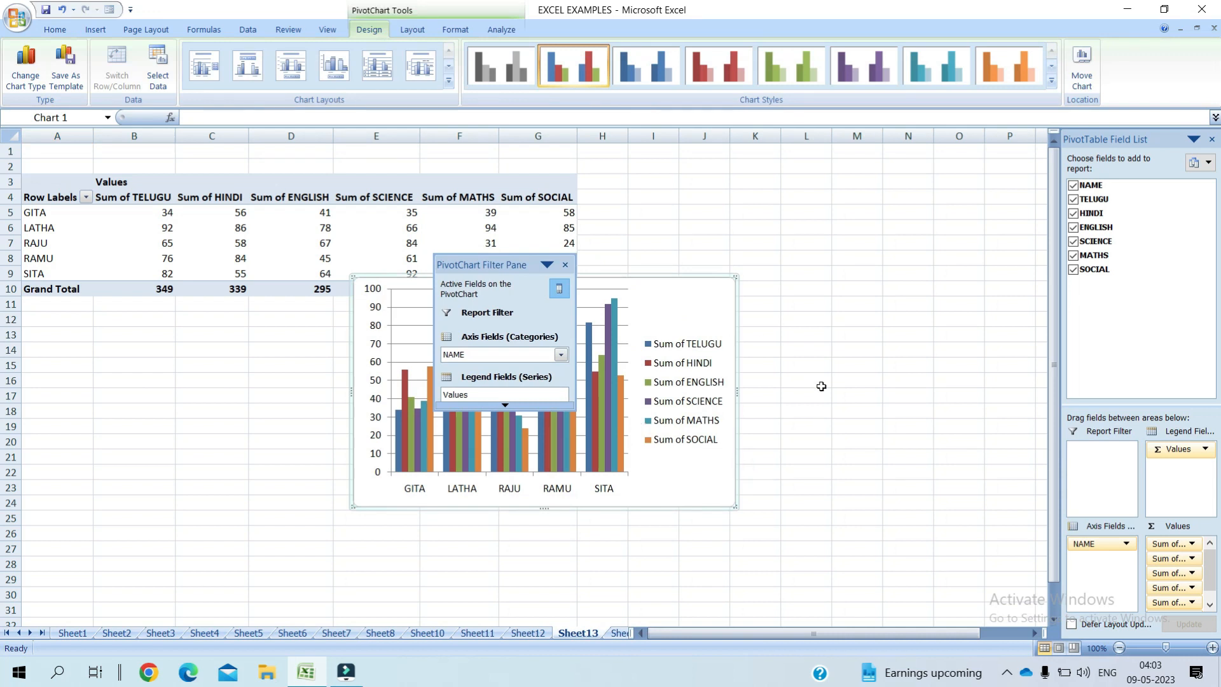
click(820, 386)
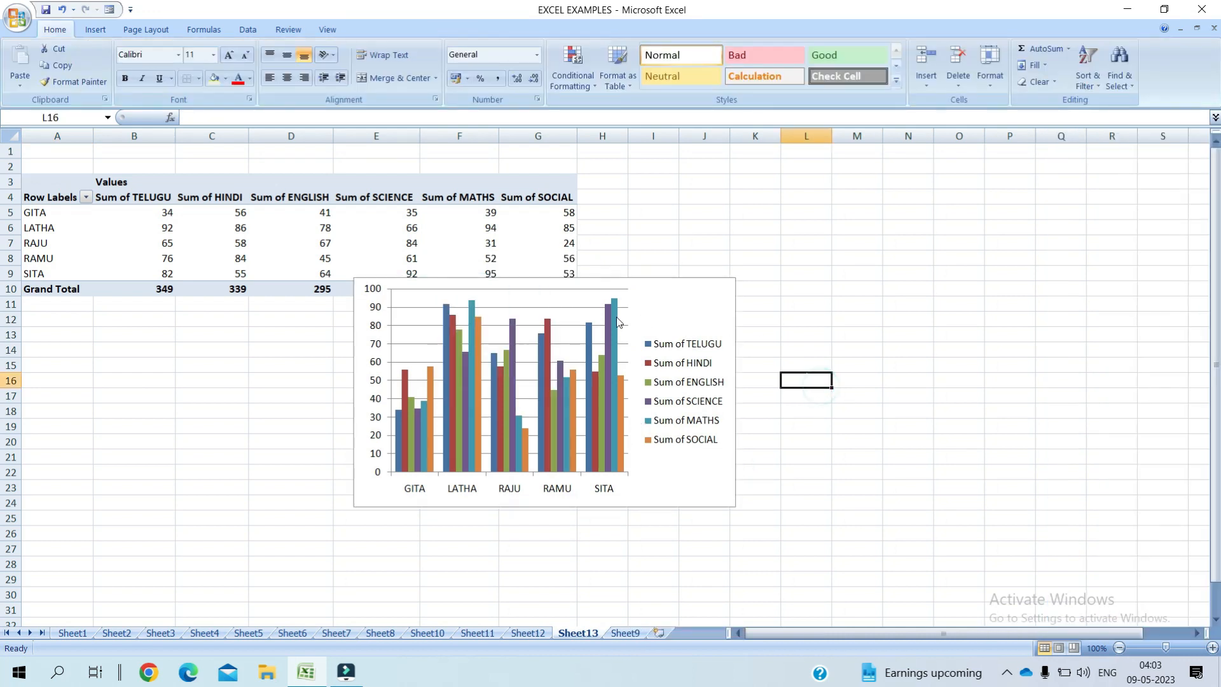
Create a PivotTable with PivotChart from the Sheet9 marks table on a new worksheet and apply the grayscale chart style.
click(539, 634)
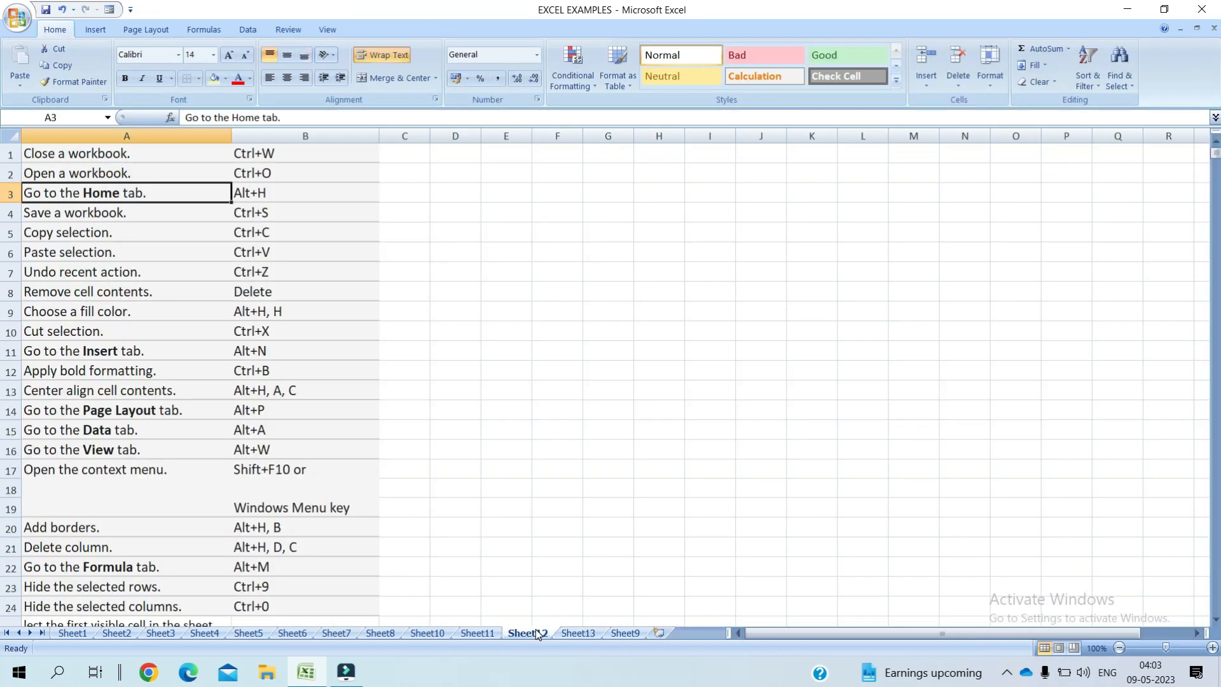
click(625, 633)
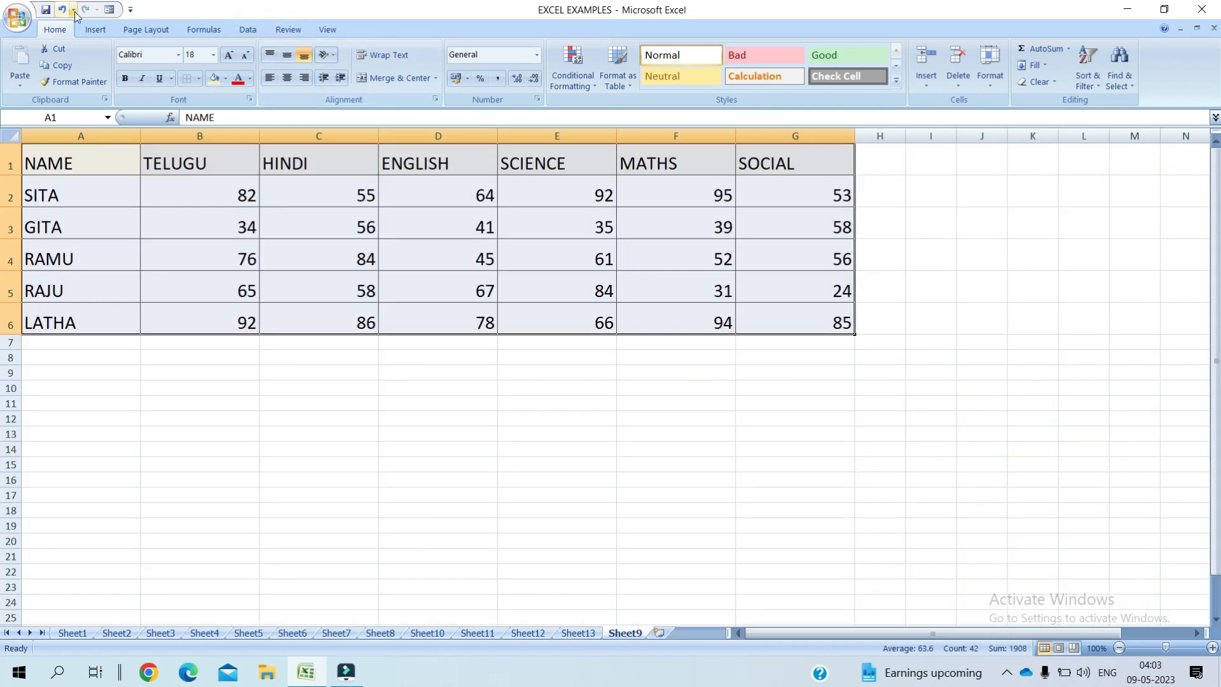
click(96, 29)
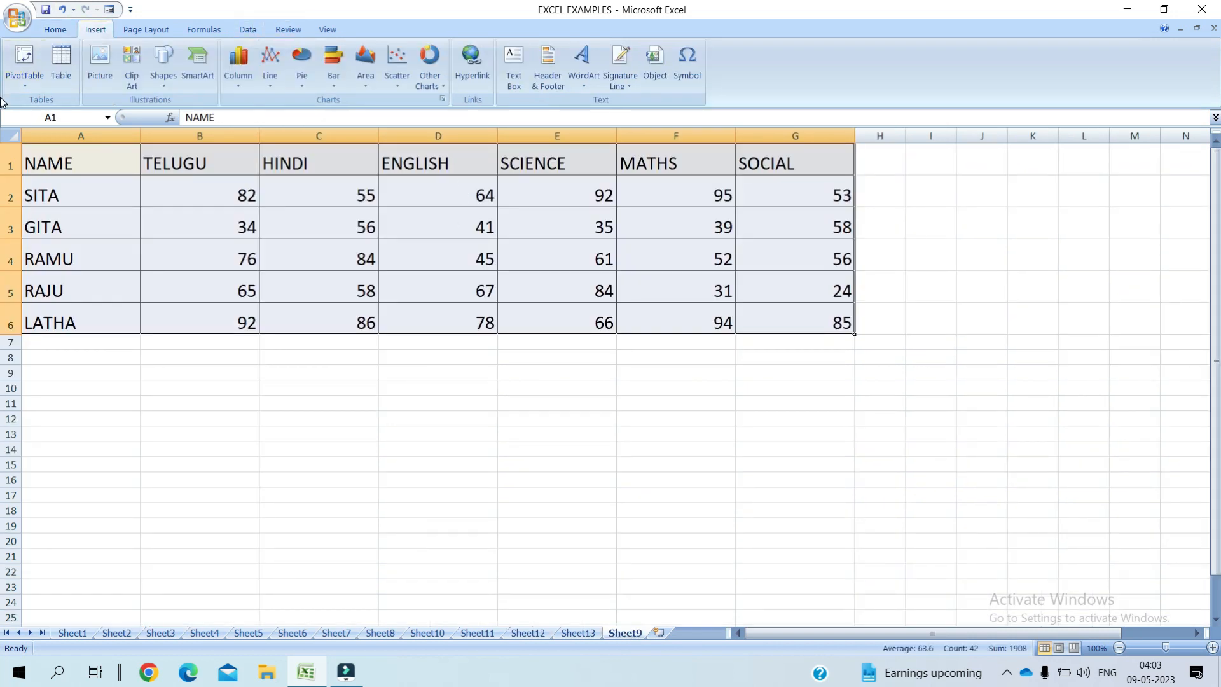
click(24, 85)
click(40, 119)
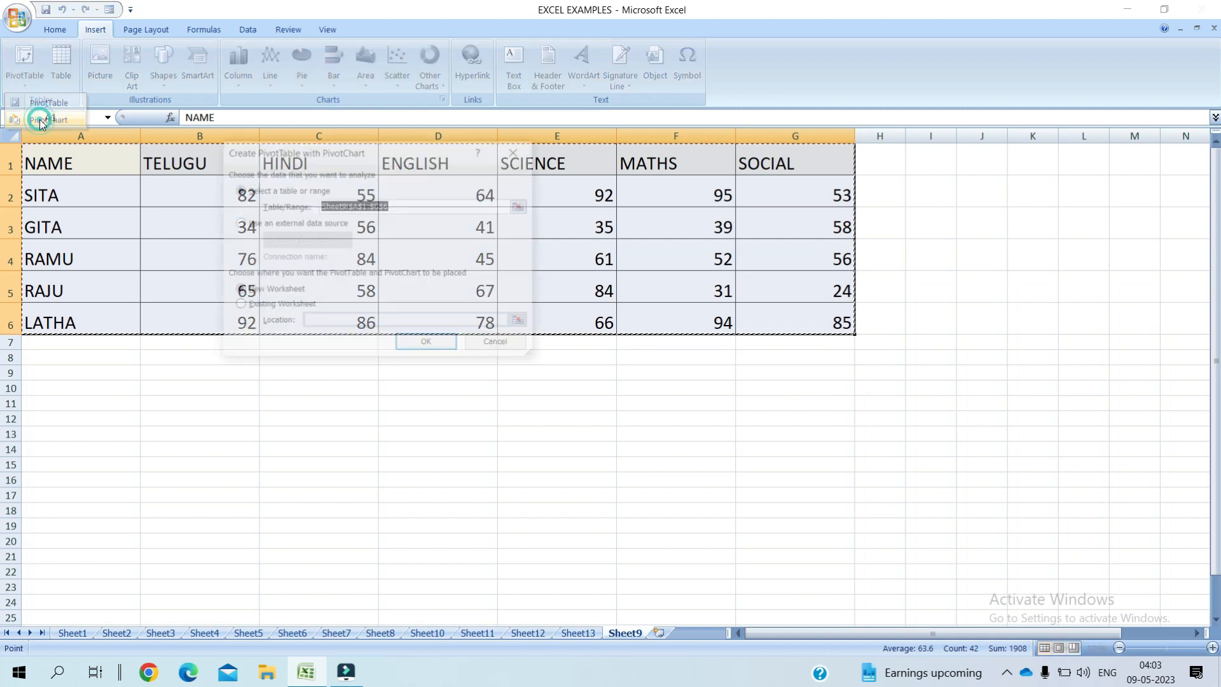
click(431, 345)
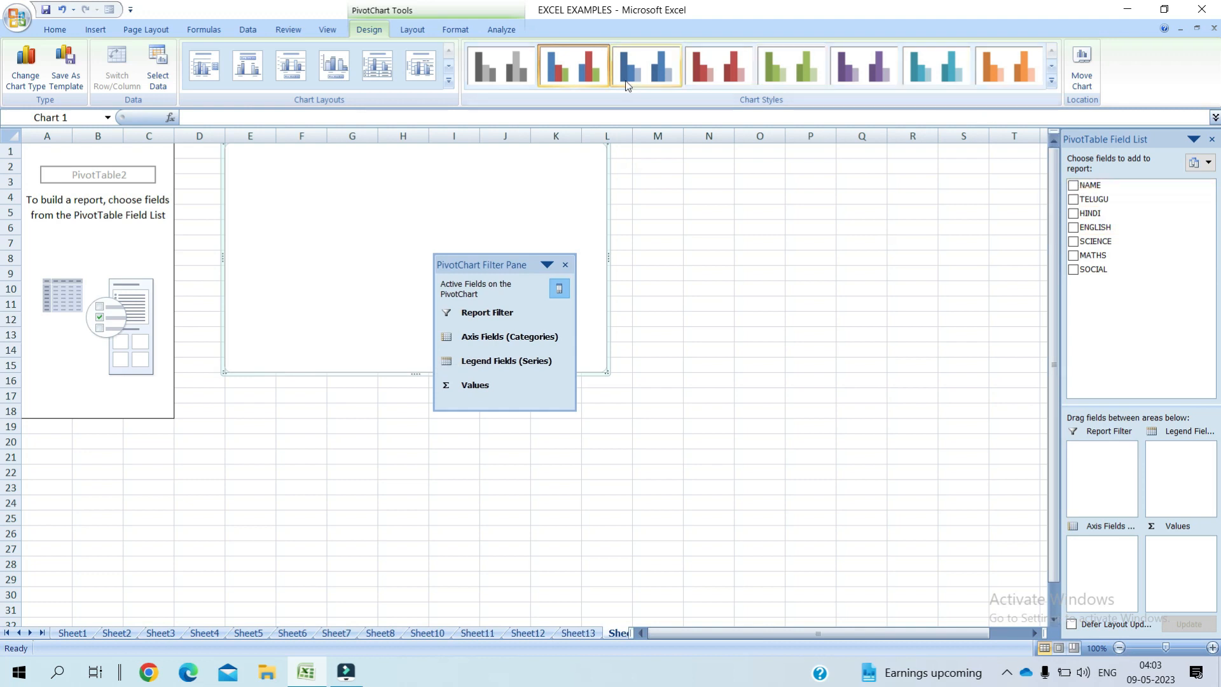
click(506, 62)
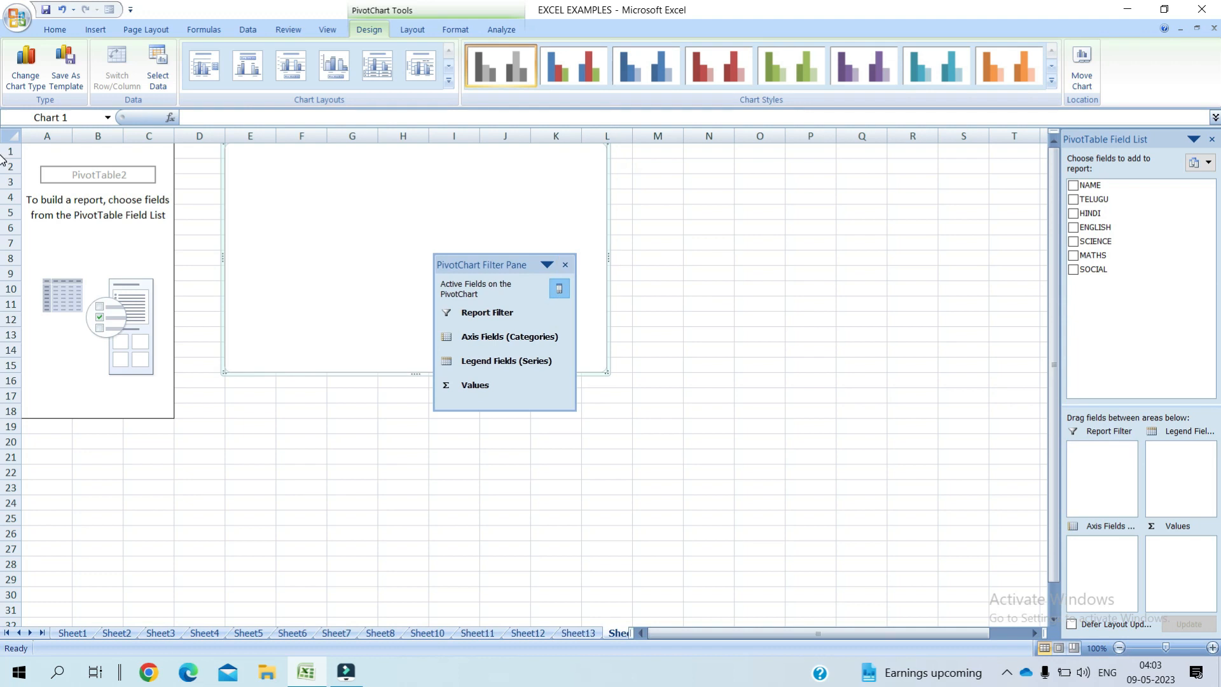
Add all six subject fields and the NAME field to the new PivotChart, then deselect the chart.
click(1074, 201)
click(1074, 214)
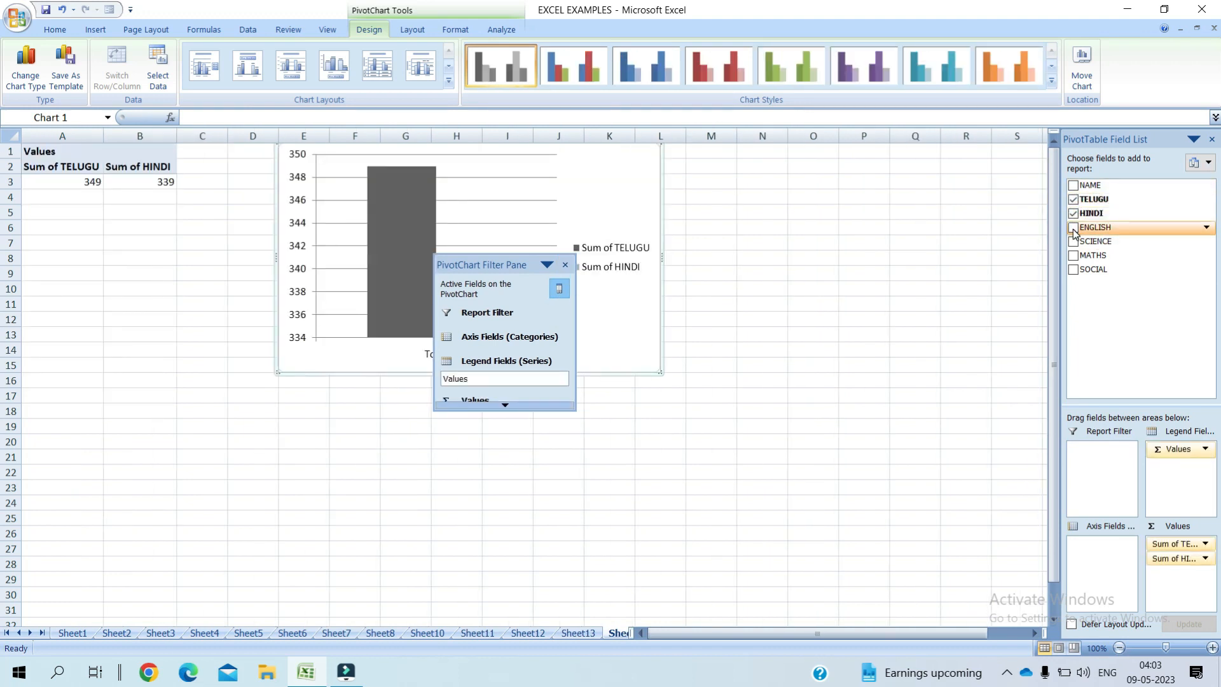
click(1073, 229)
click(1073, 242)
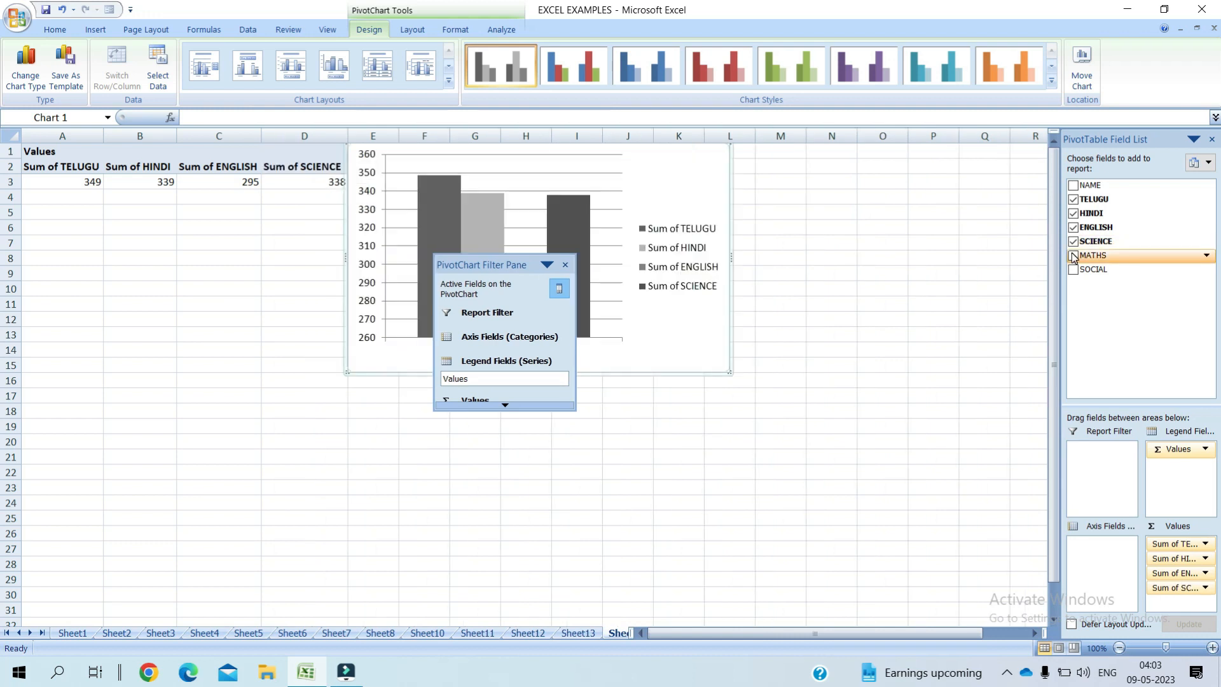
click(1073, 257)
click(1074, 270)
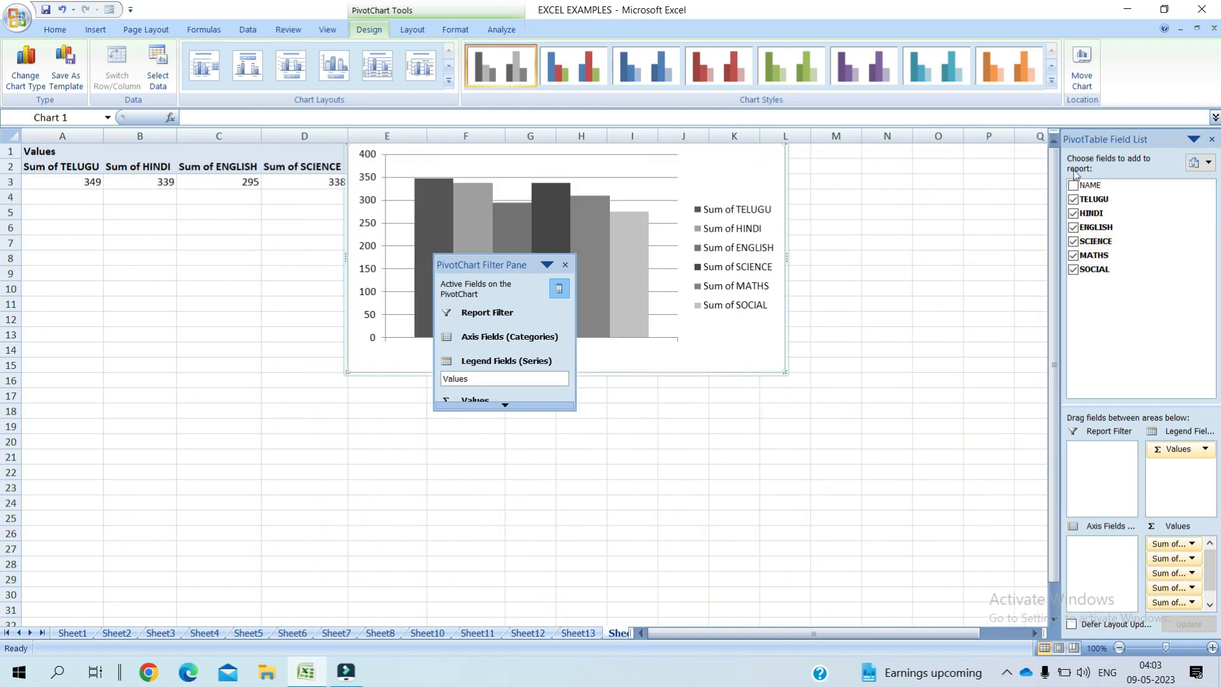
click(1074, 186)
drag(774, 439, 574, 271)
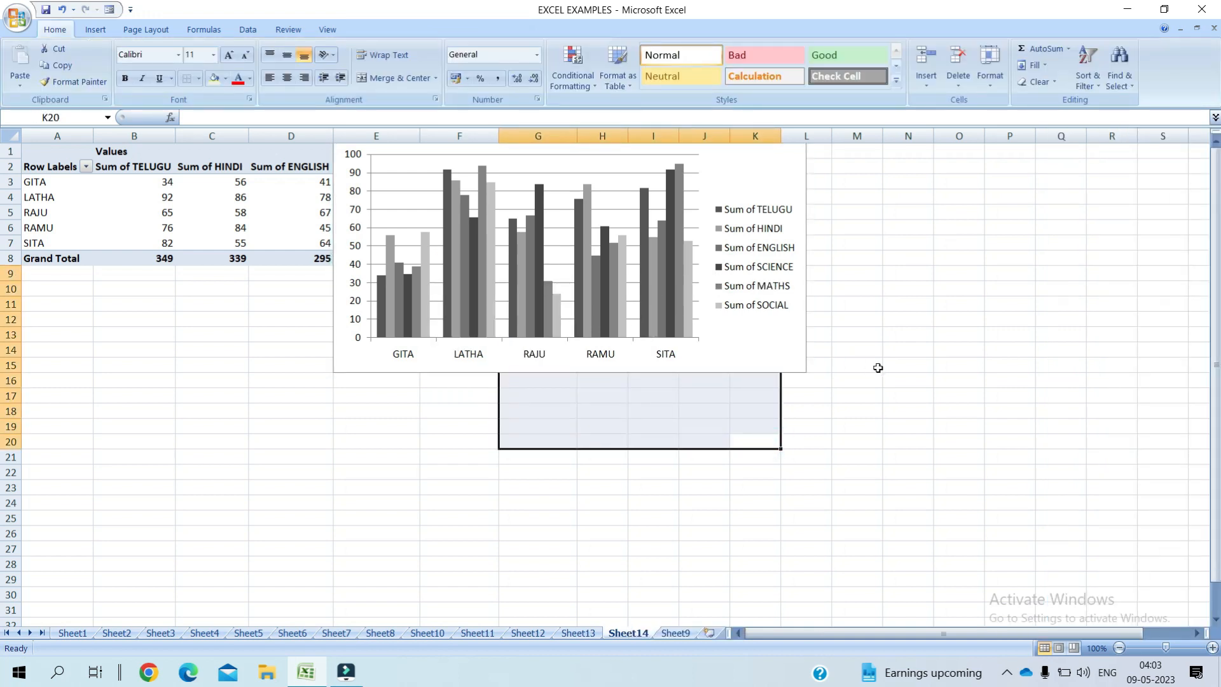
click(877, 366)
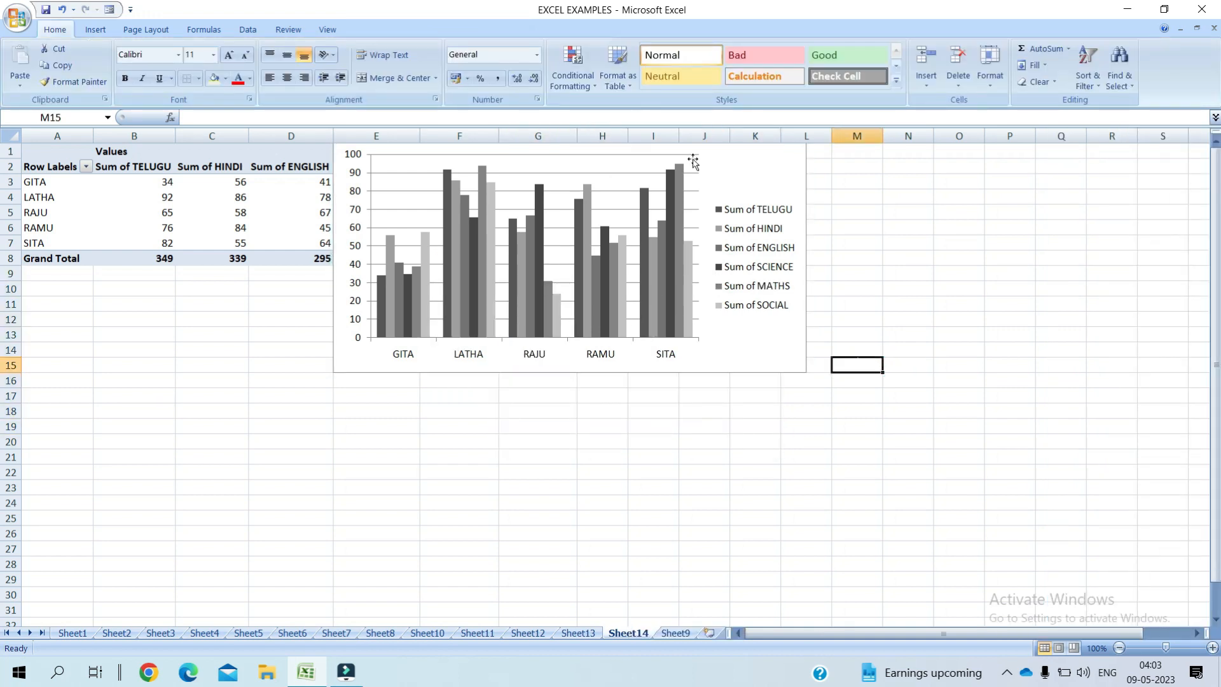
Apply the multicolour chart style to the PivotChart and close its filter pane and the field list.
click(484, 221)
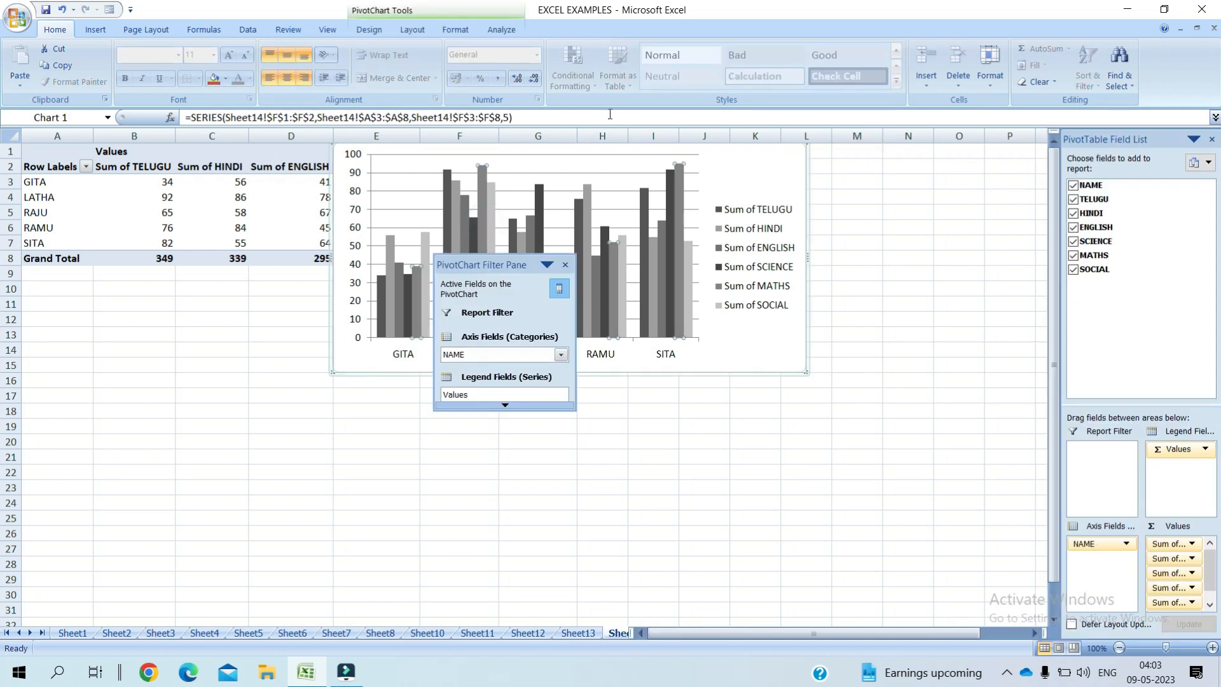
click(432, 8)
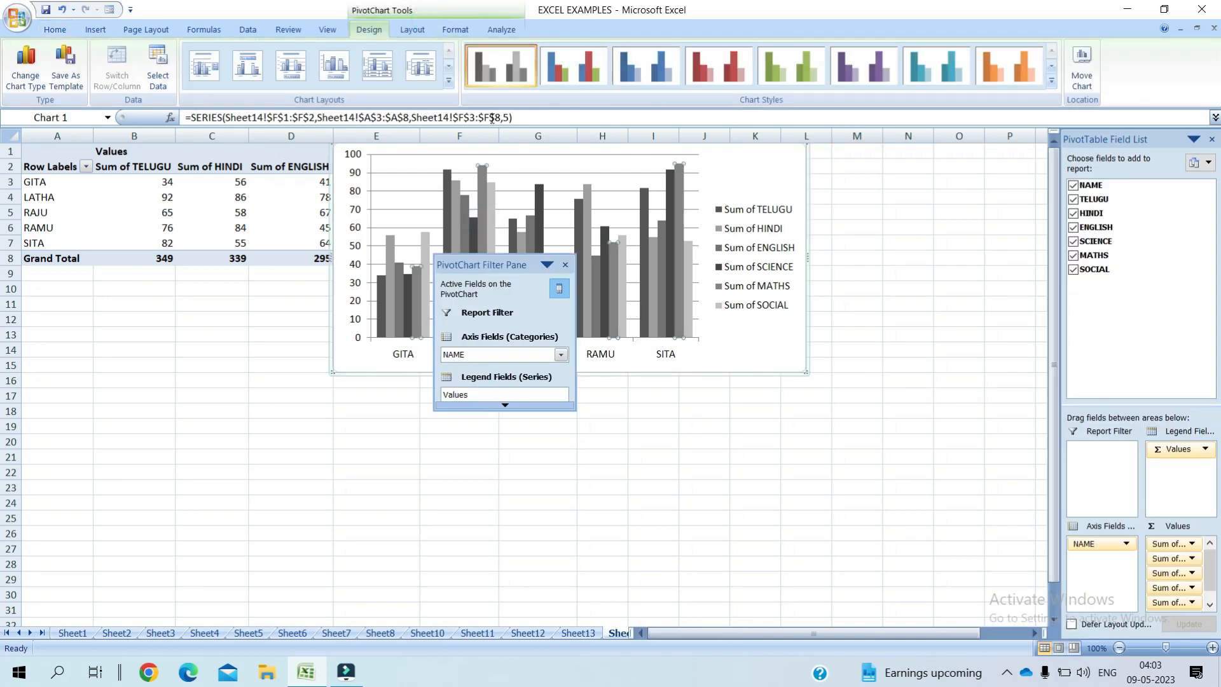
click(572, 77)
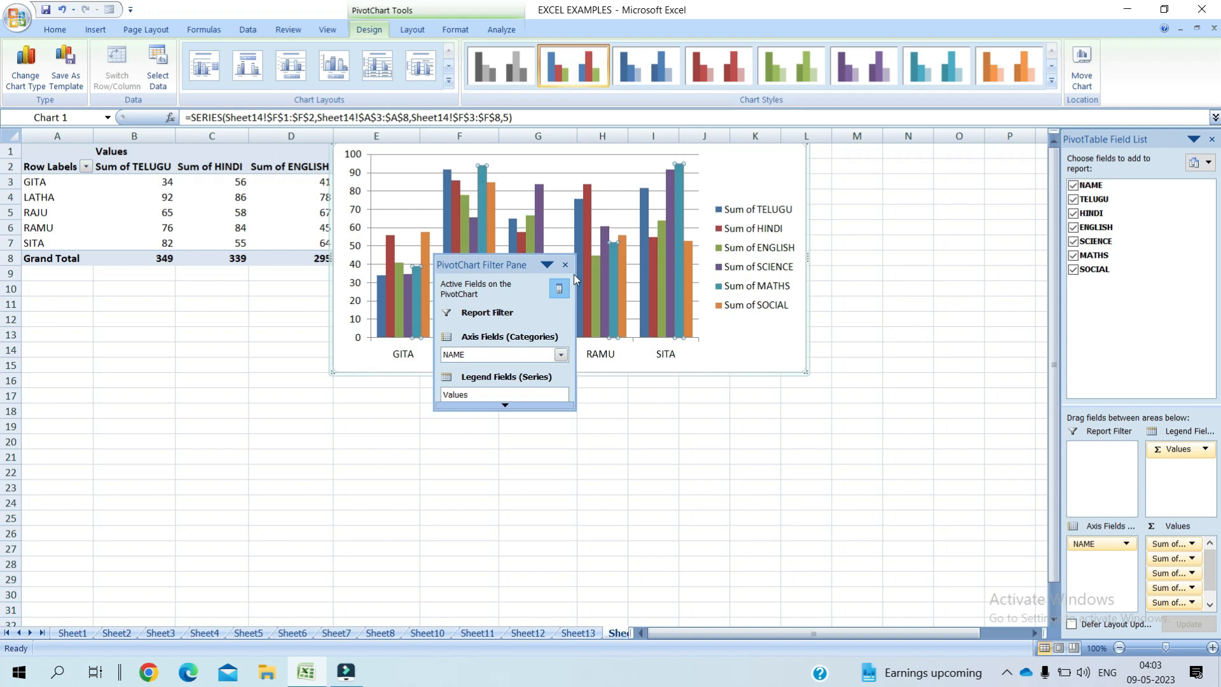
click(565, 265)
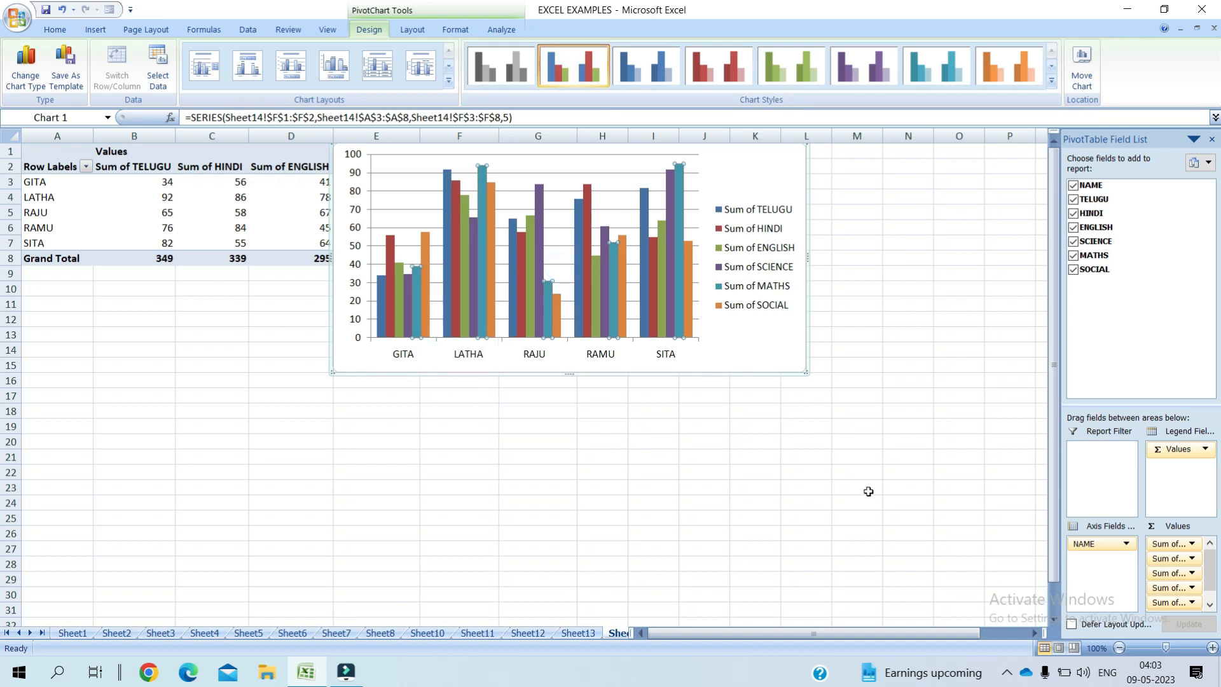
click(1211, 140)
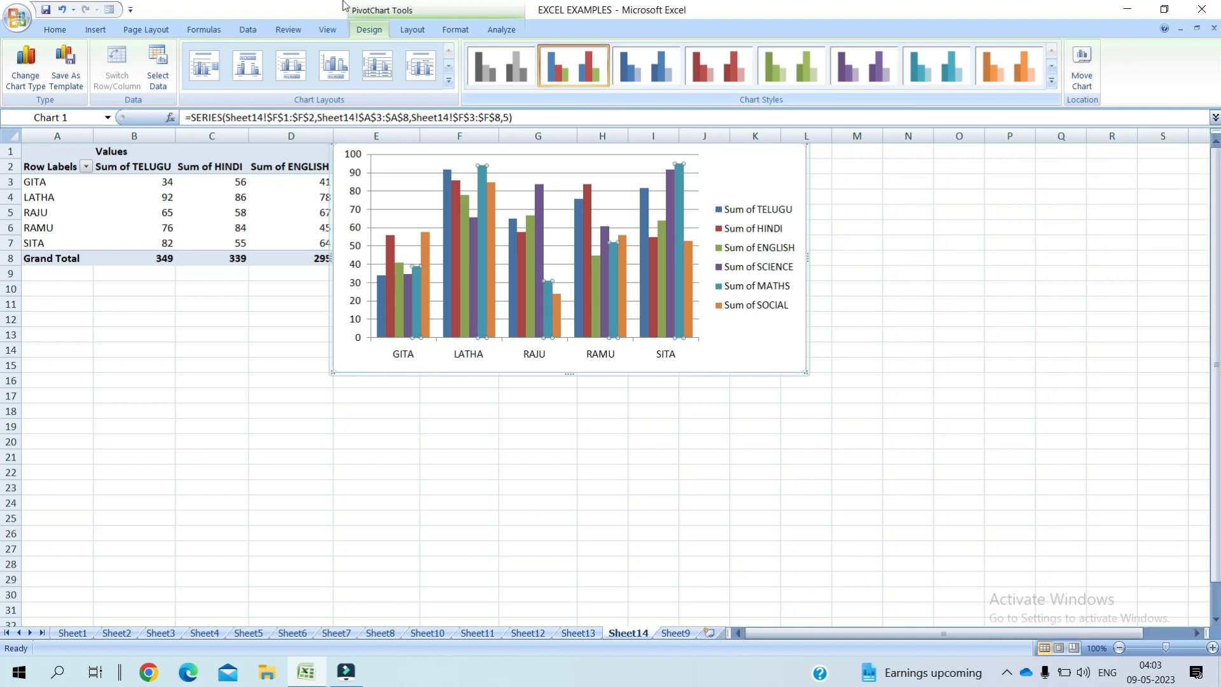
Insert a 2-D clustered column chart from the marks table on Sheet9.
click(55, 29)
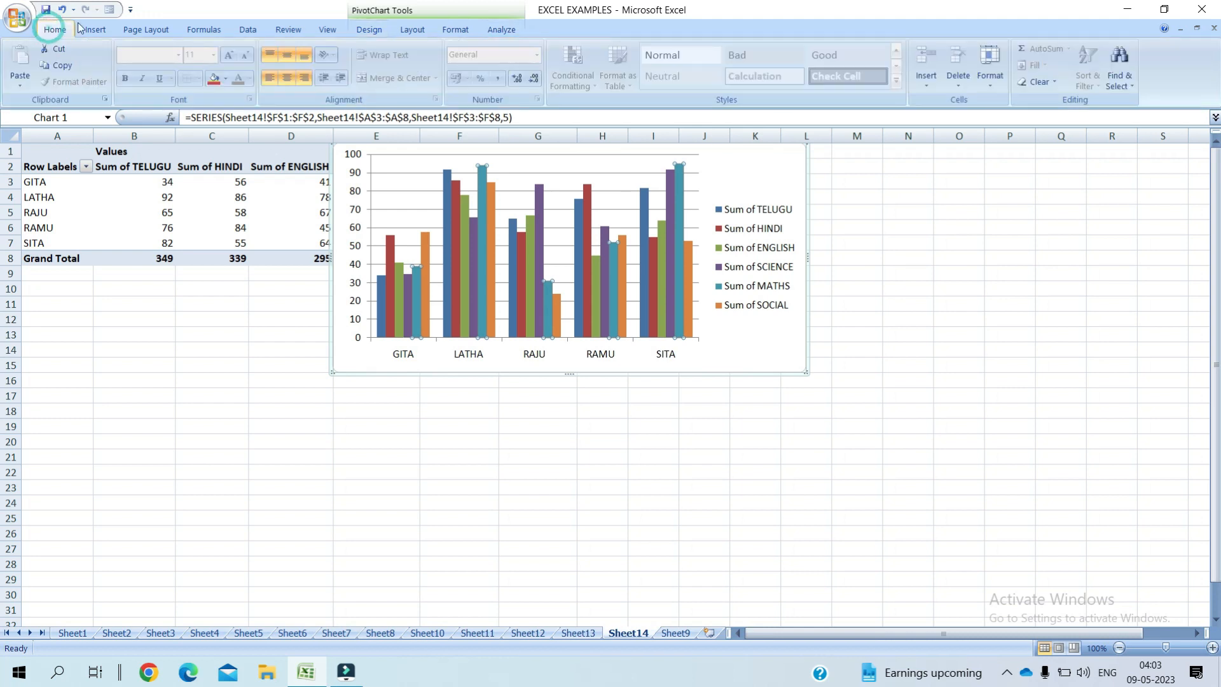
click(109, 29)
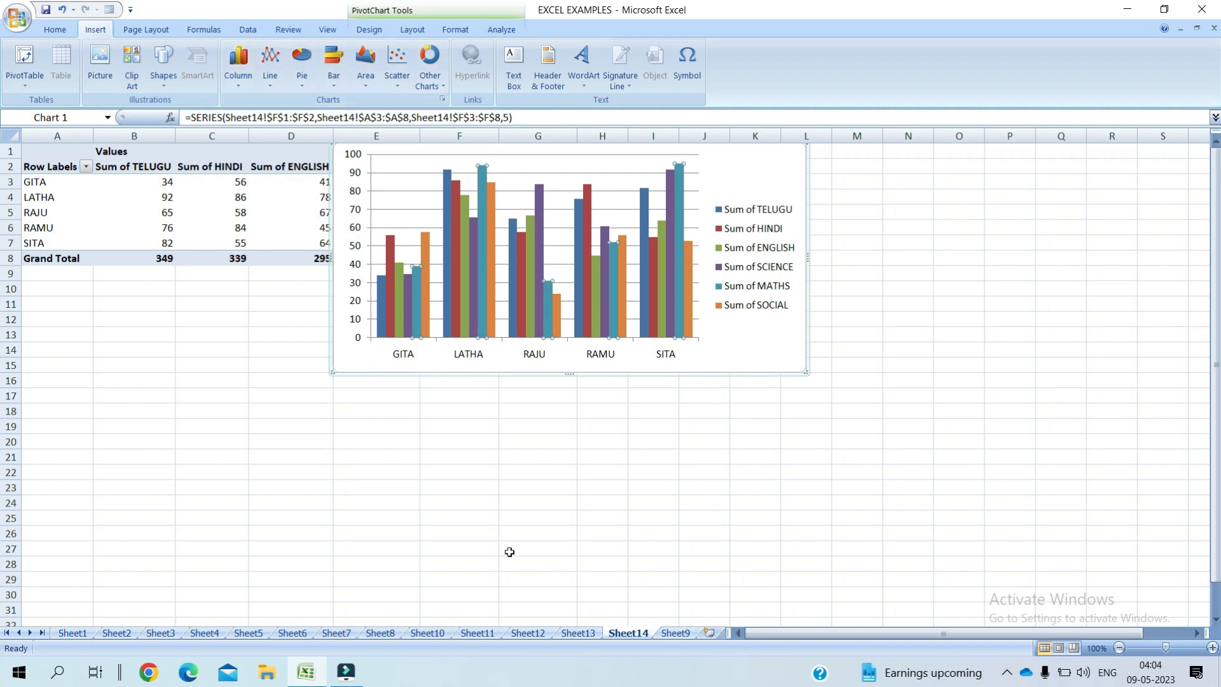
click(675, 635)
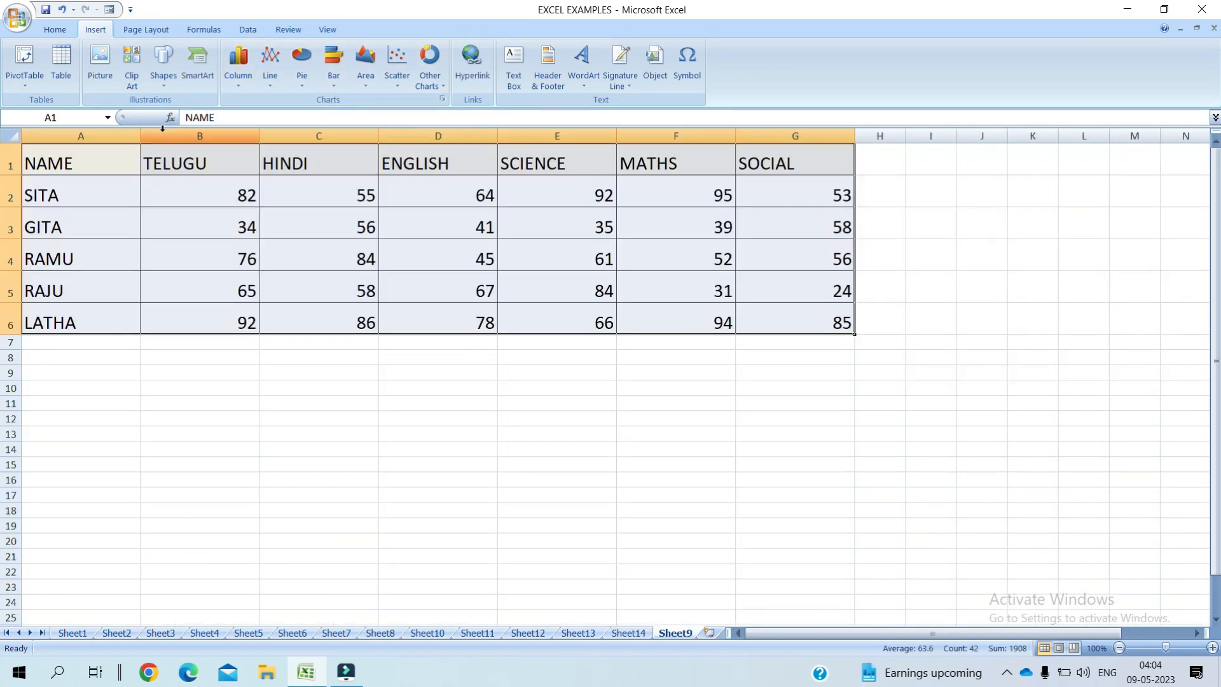
click(236, 82)
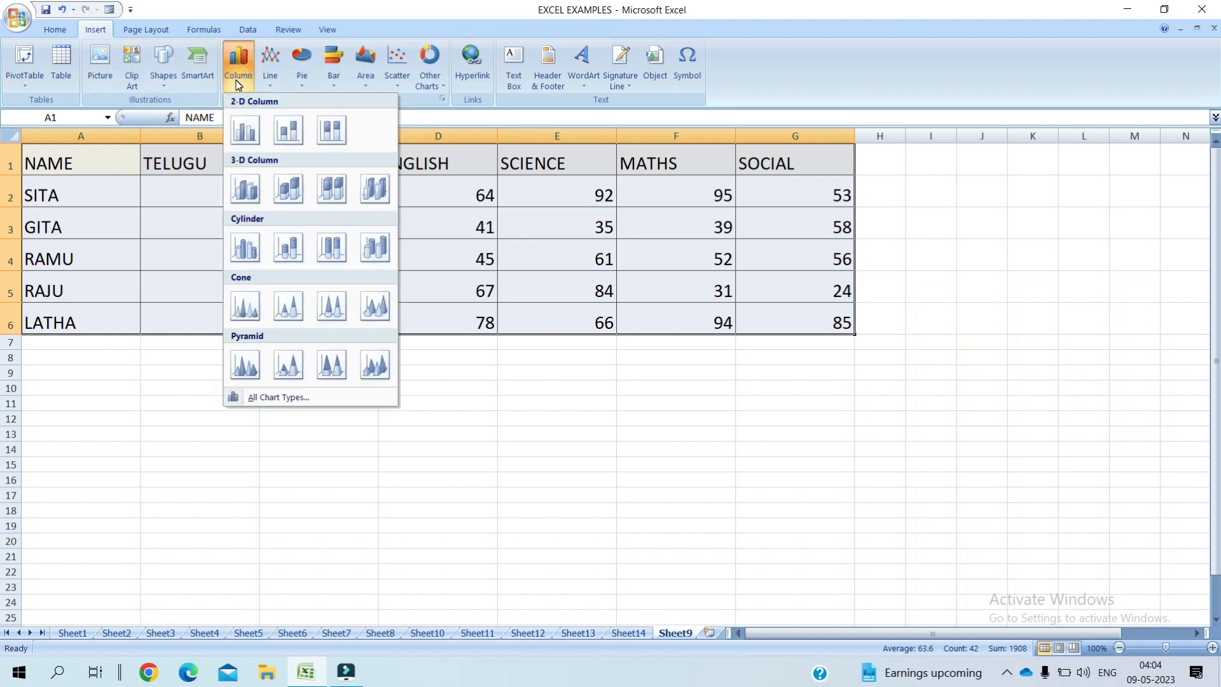
click(242, 128)
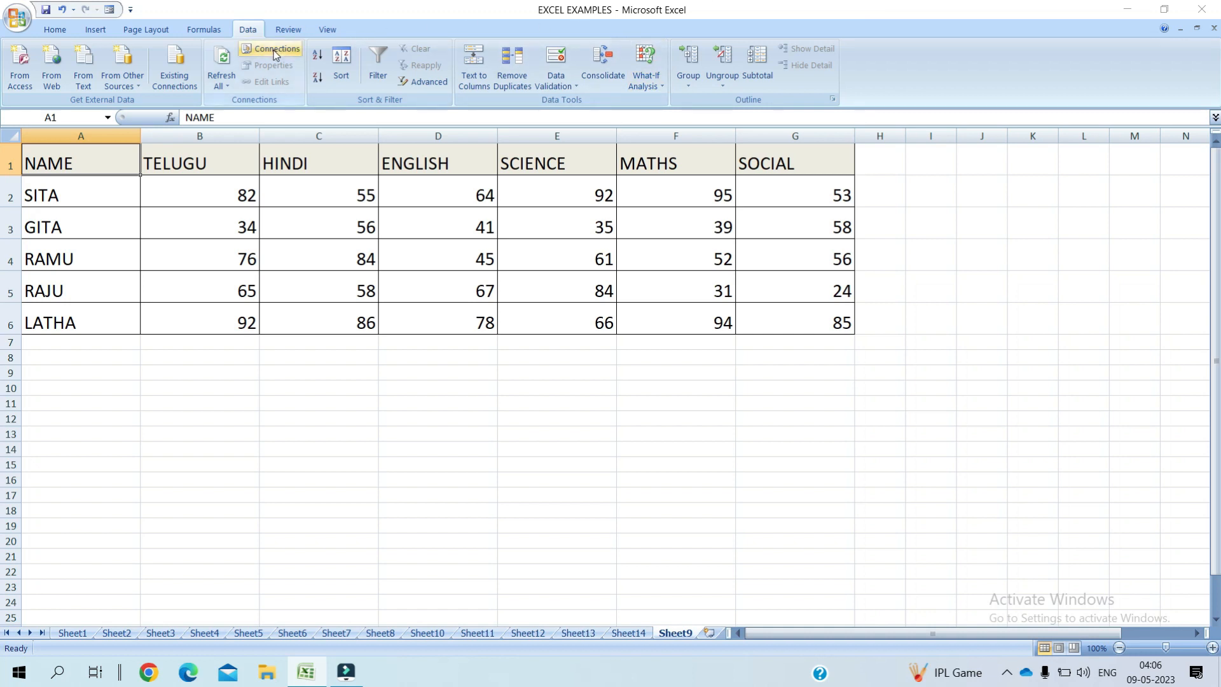
Group the header row of the marks table by rows, and collapse and re-expand the group.
click(690, 89)
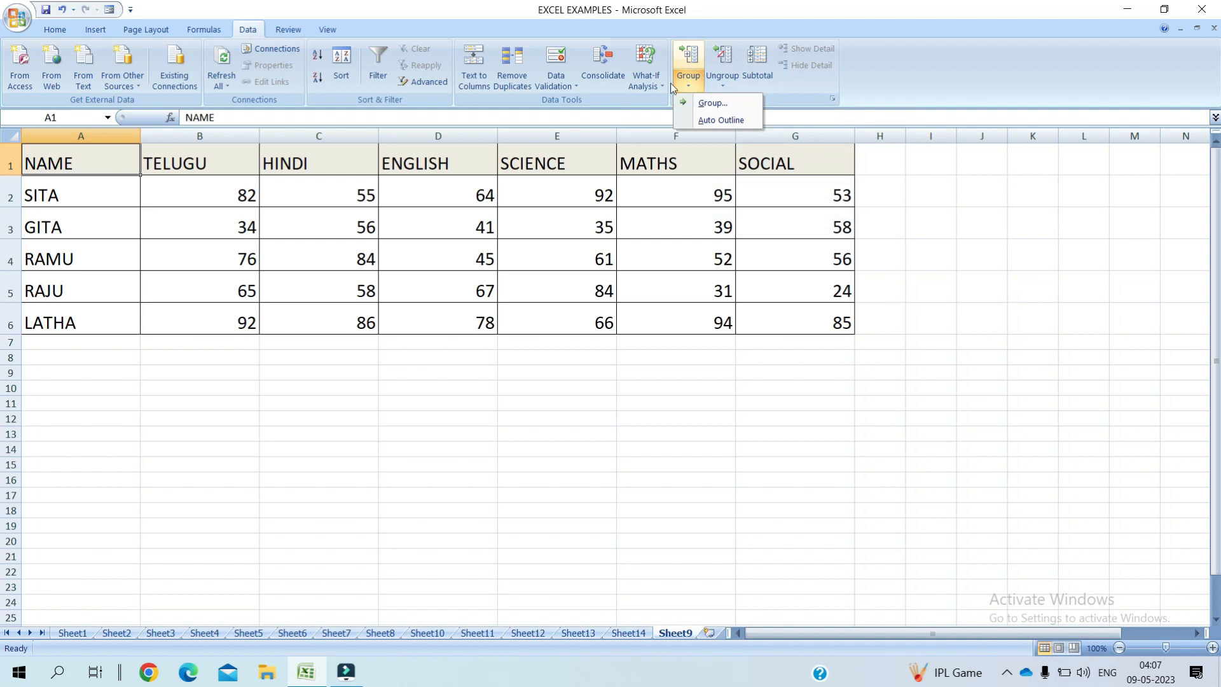
click(712, 103)
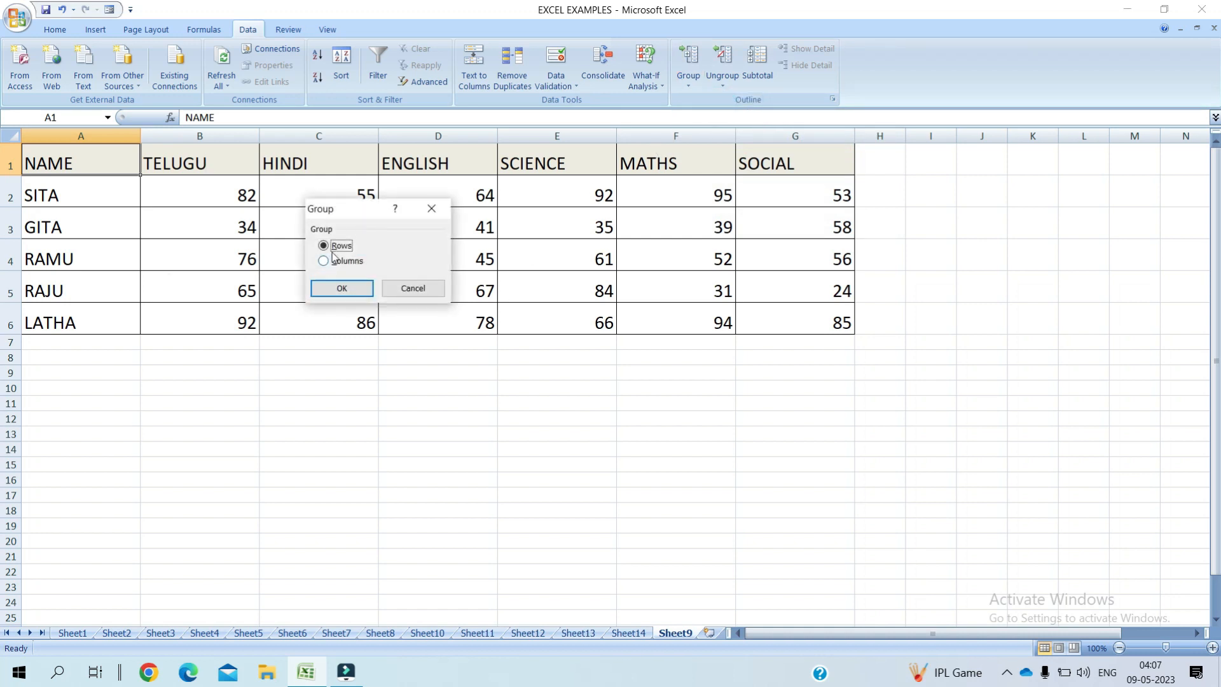
click(341, 288)
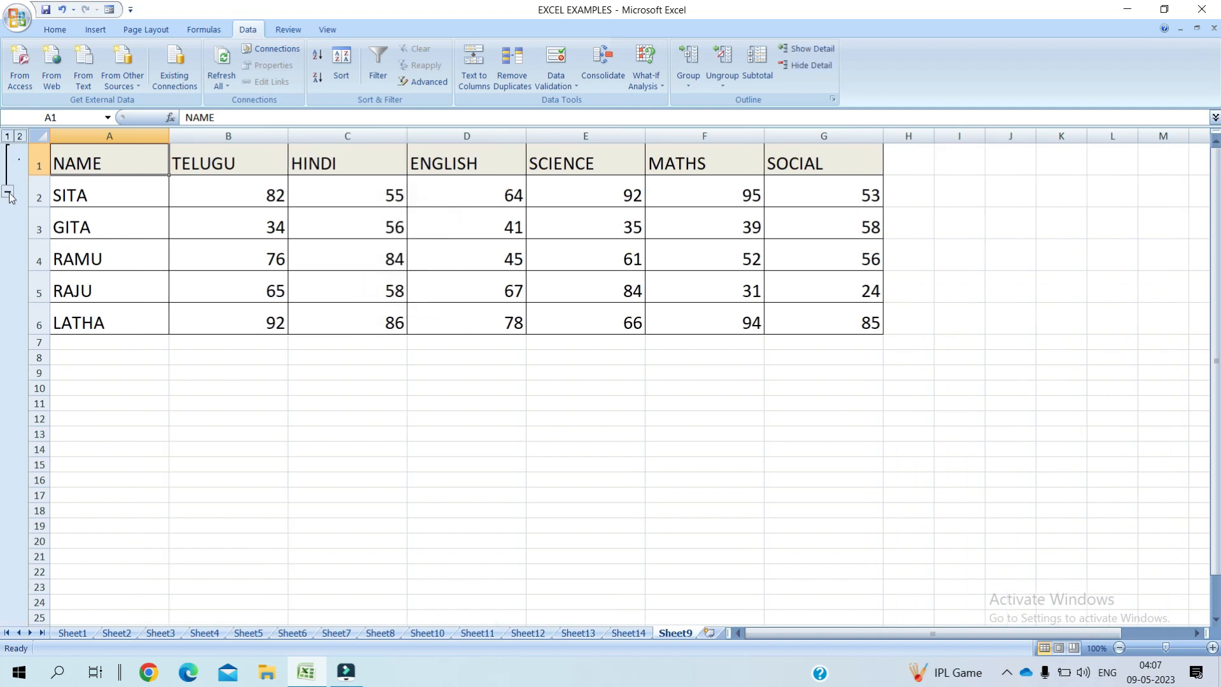
click(7, 194)
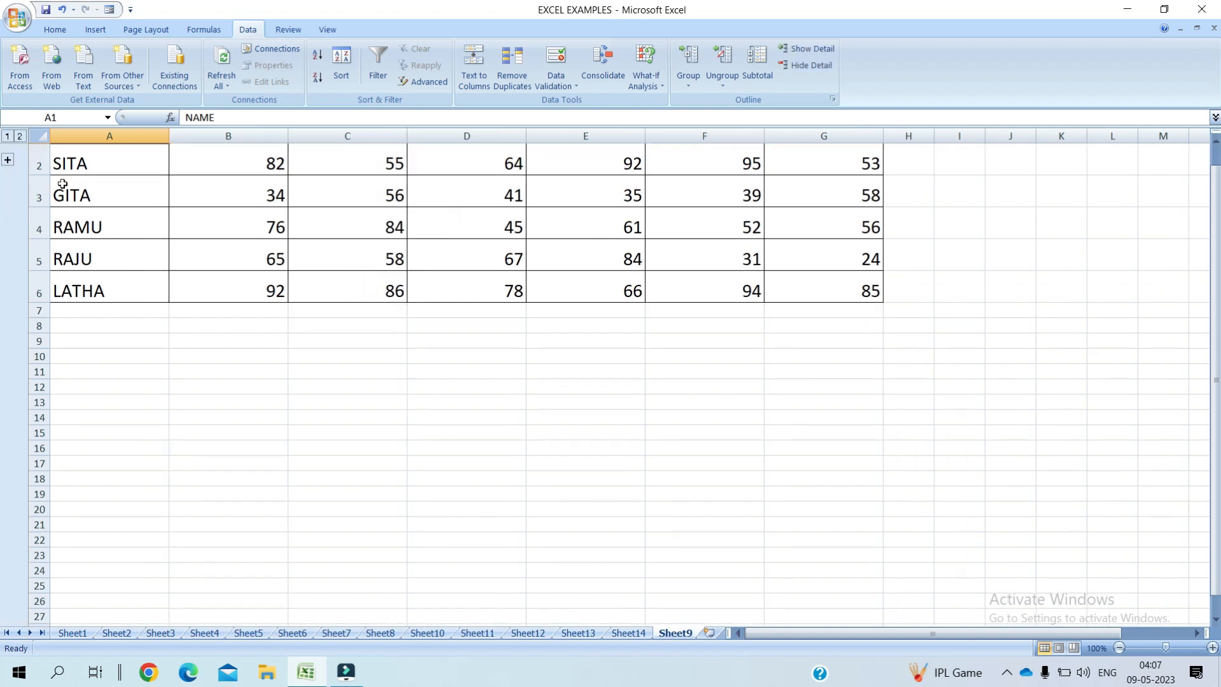
click(8, 163)
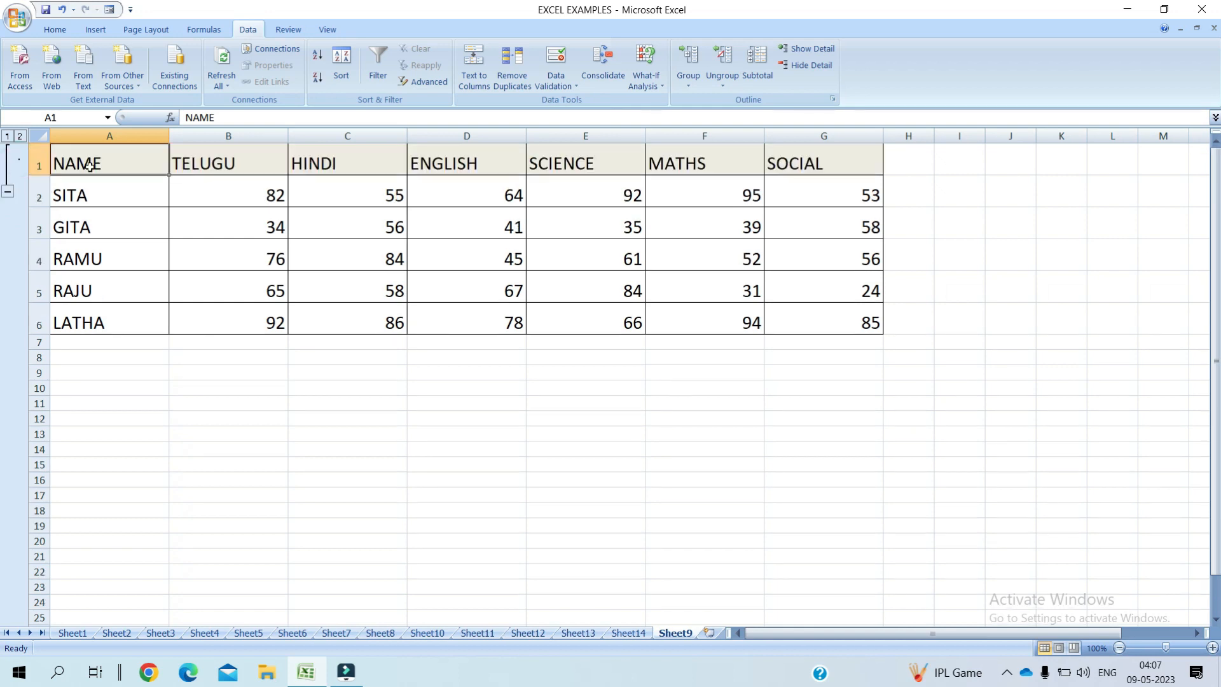
Ungroup the header row of the marks table and deselect it.
click(152, 213)
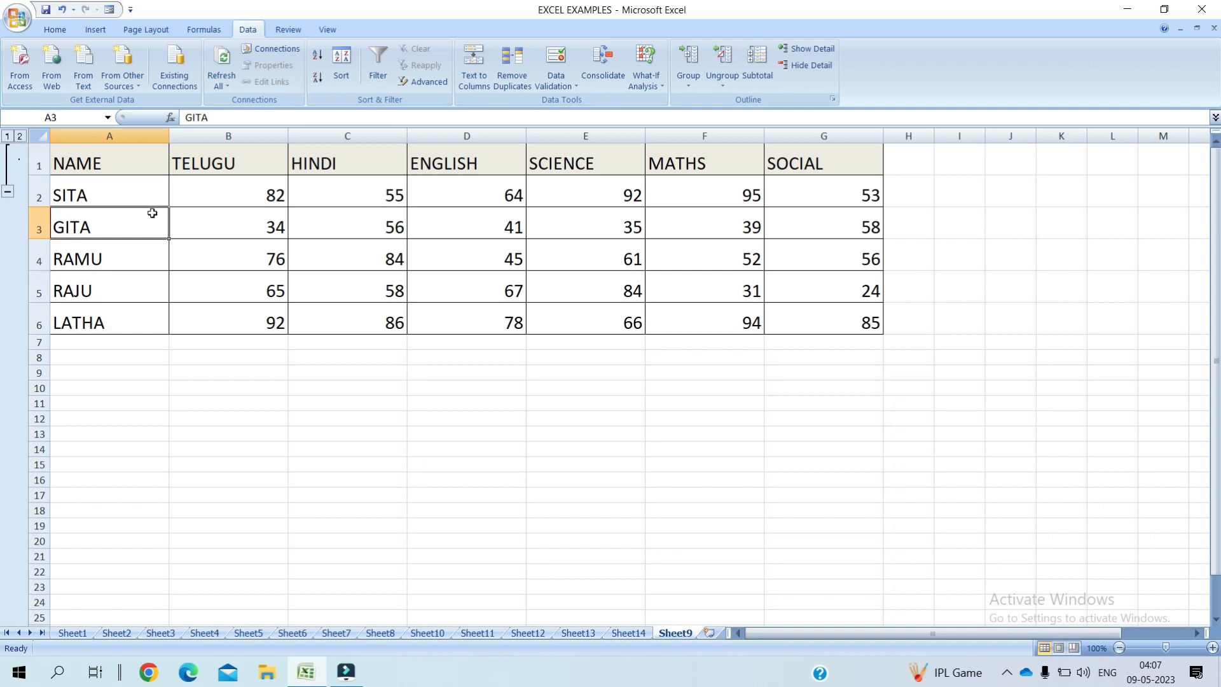
click(144, 168)
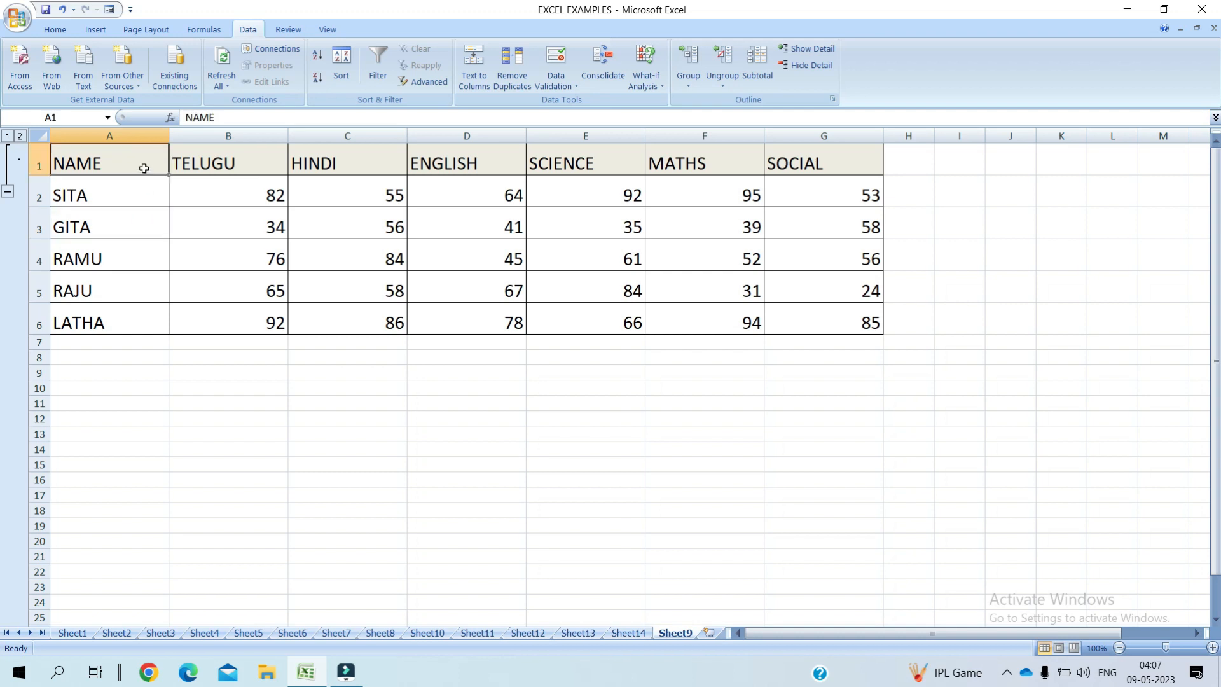
click(717, 88)
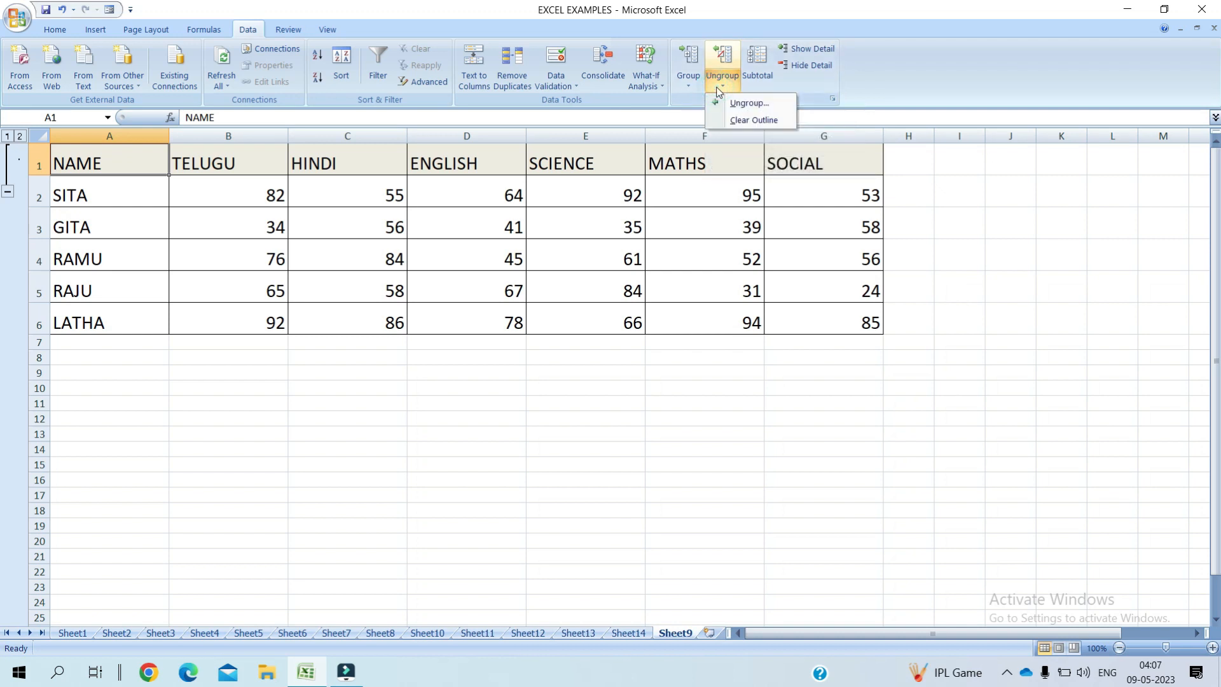
click(763, 102)
click(359, 293)
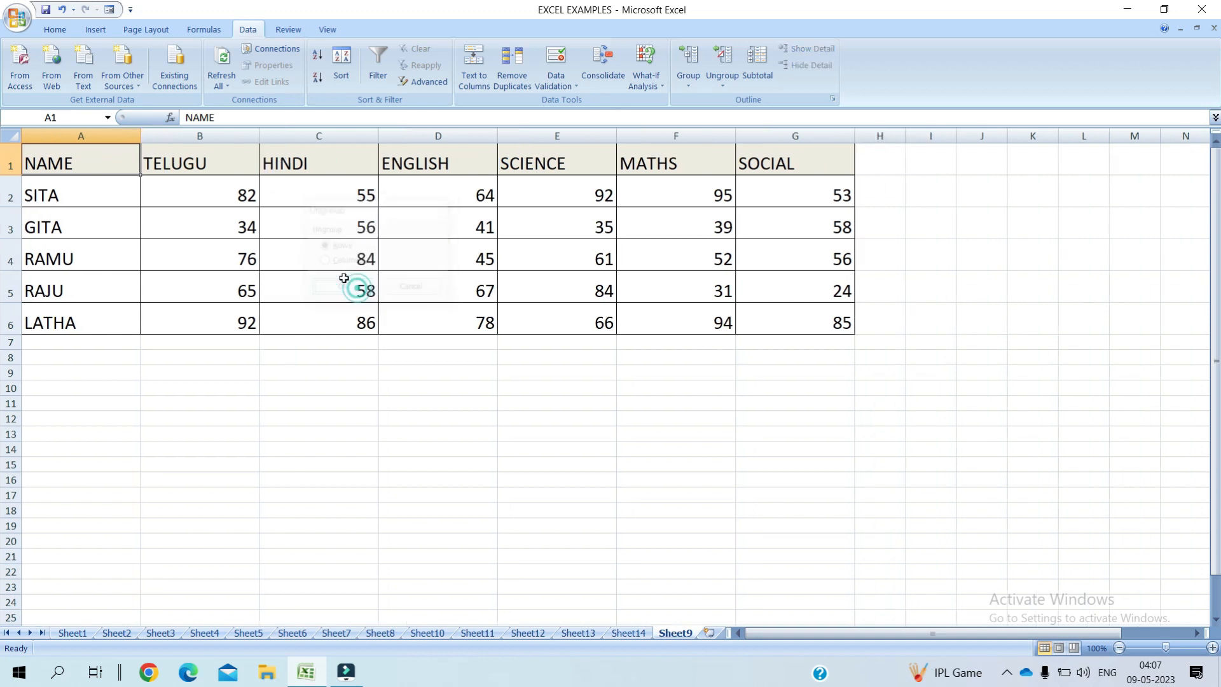
click(159, 406)
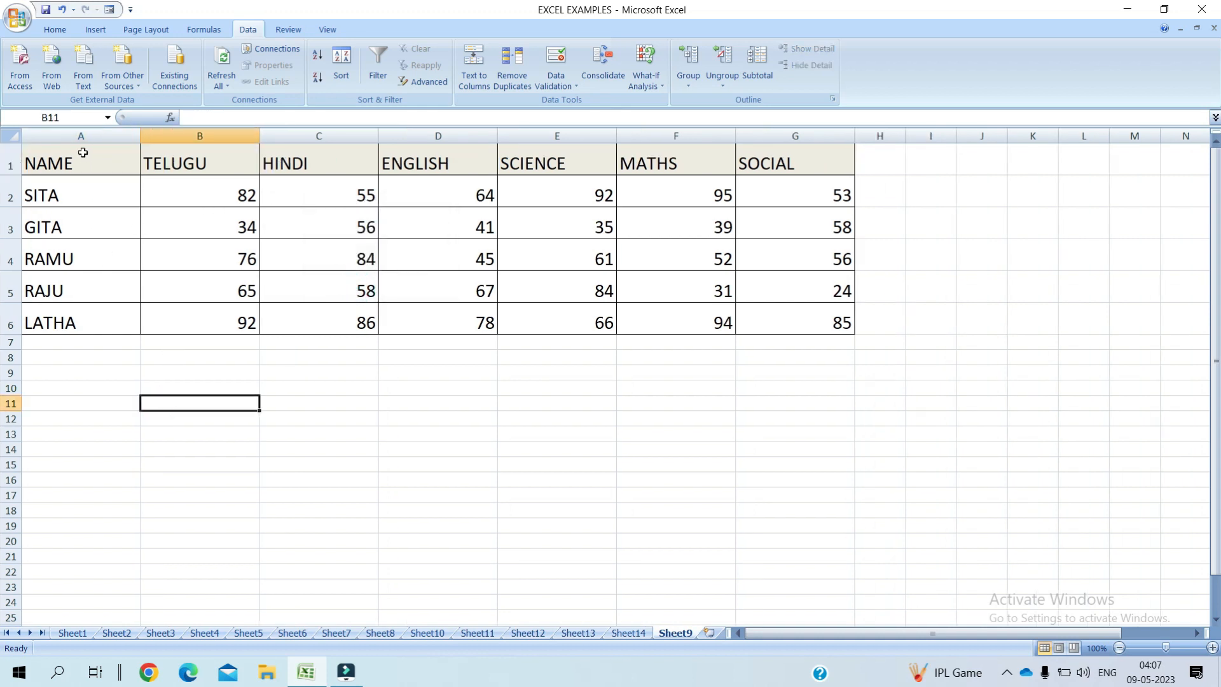
Group rows 1 to 6 using the NAME column cells A1:A6, and collapse and re-expand the row group.
drag(82, 153, 100, 318)
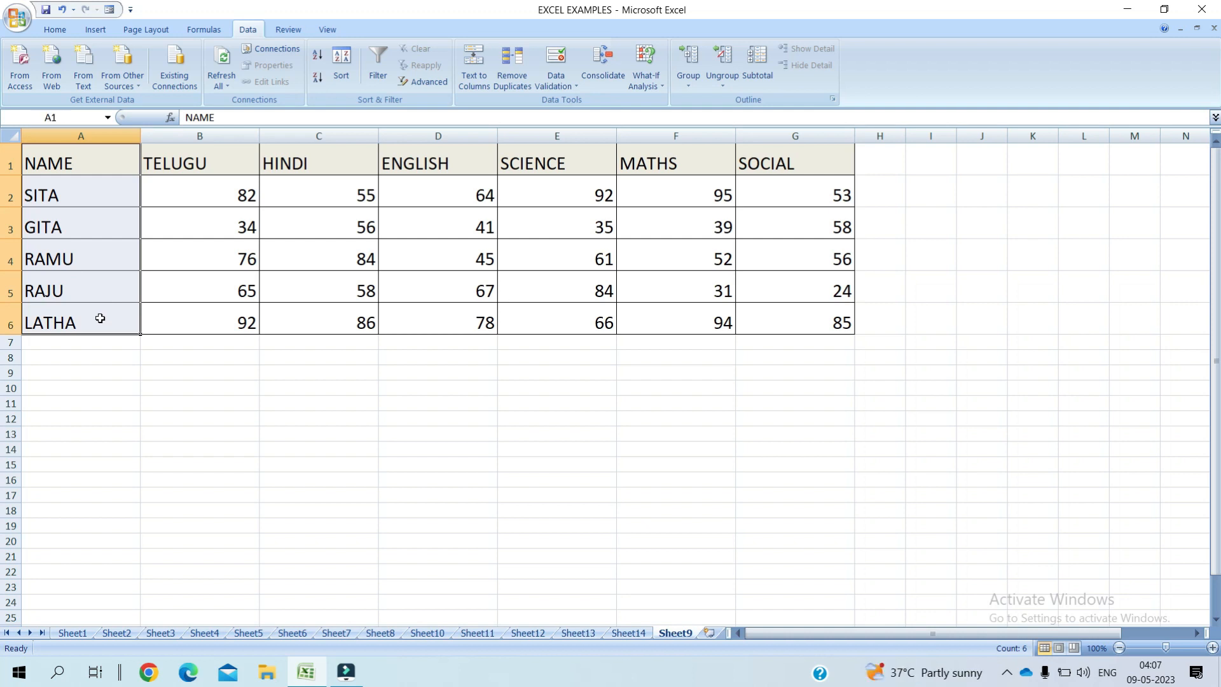
click(686, 88)
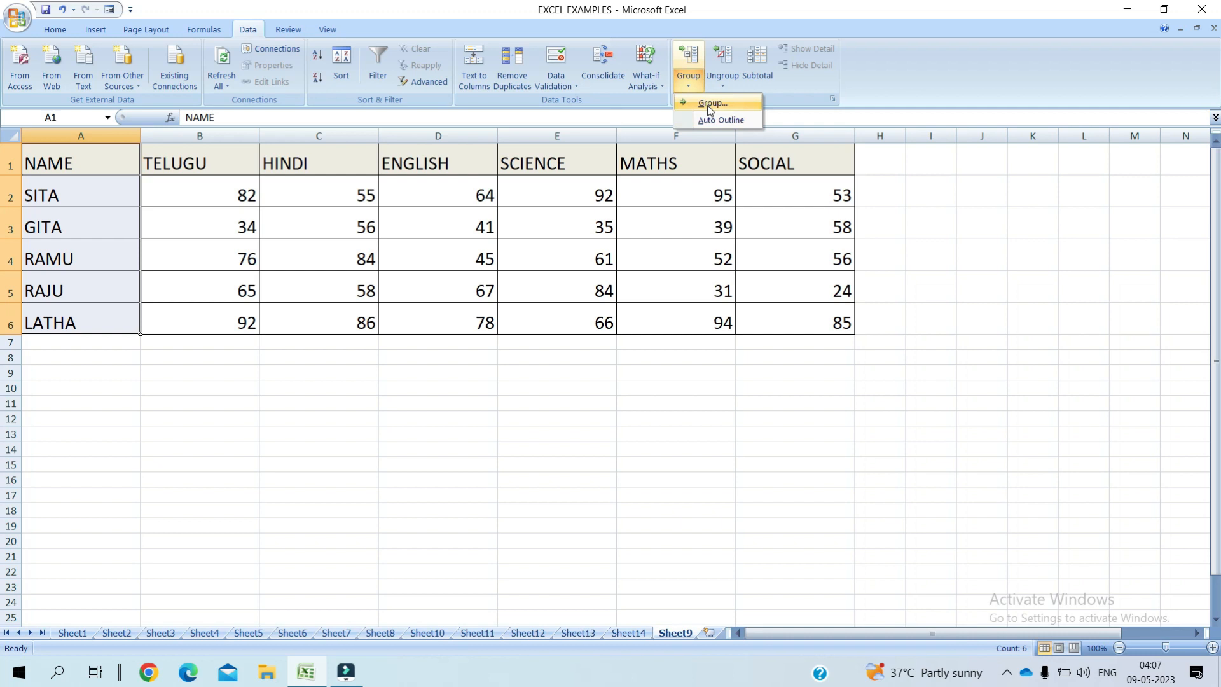
click(710, 105)
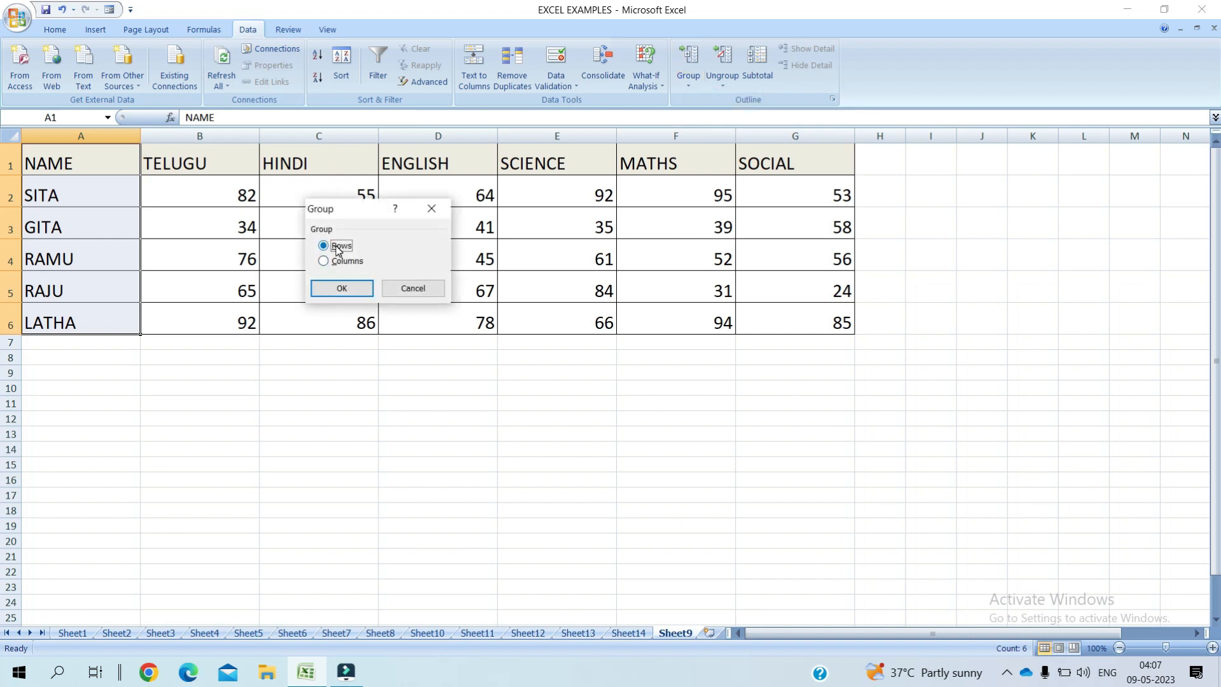
click(343, 289)
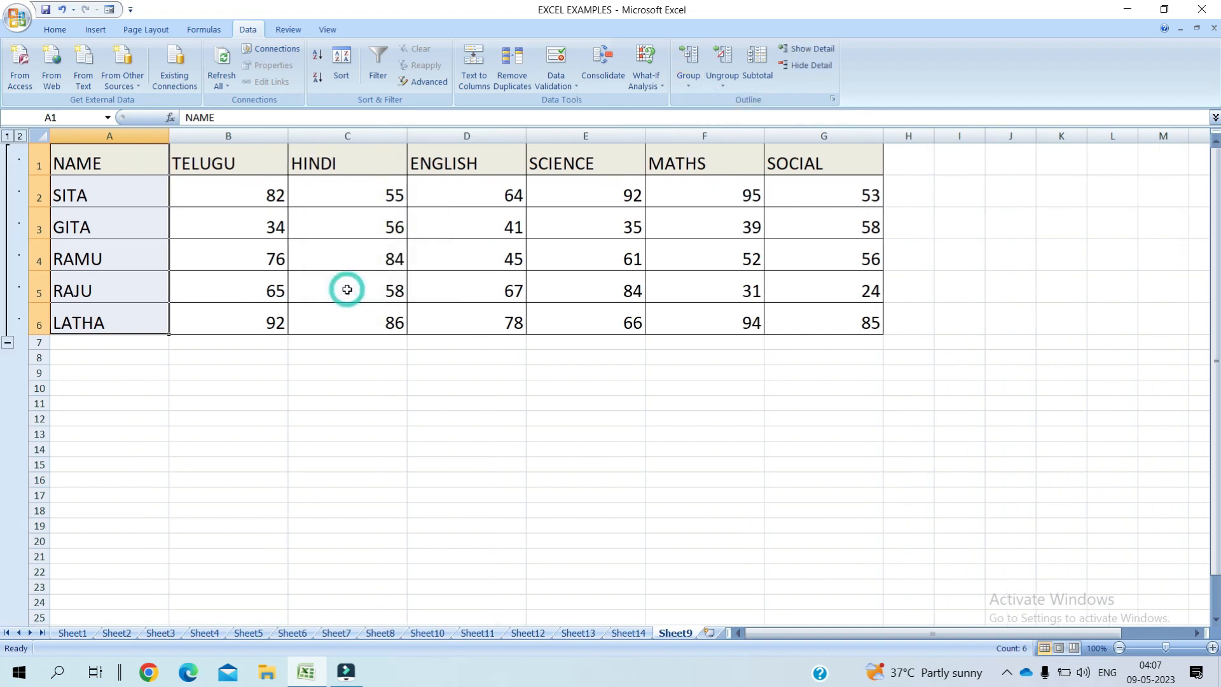
click(10, 347)
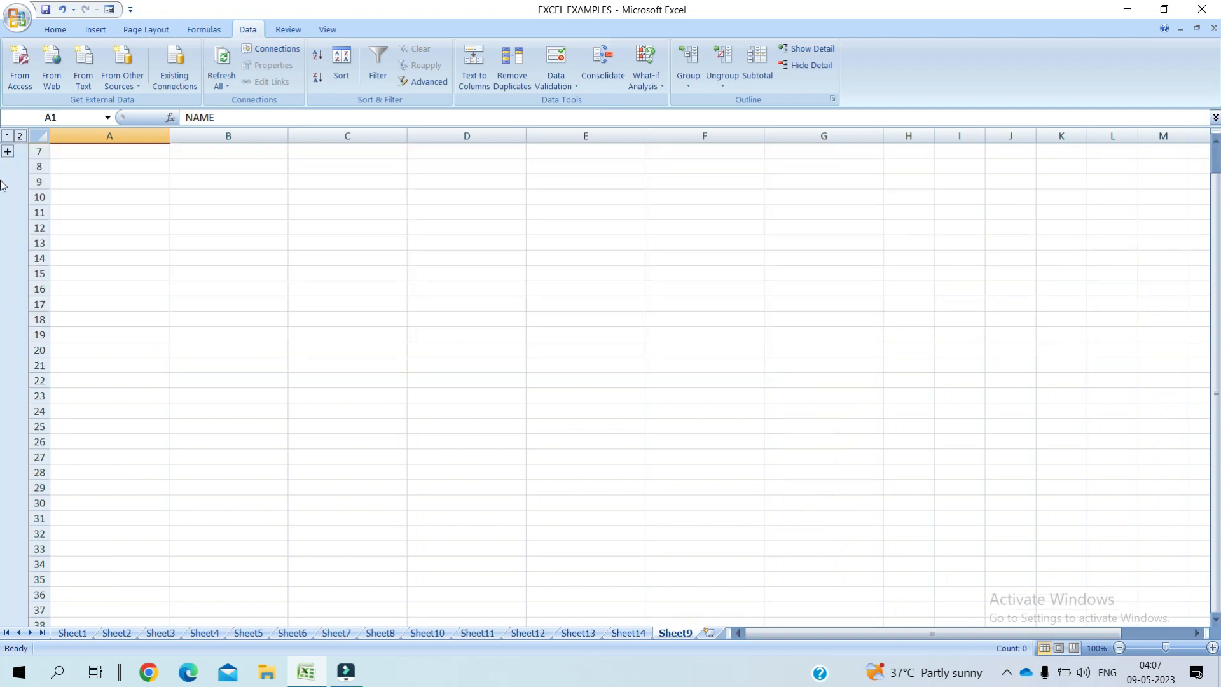
click(9, 153)
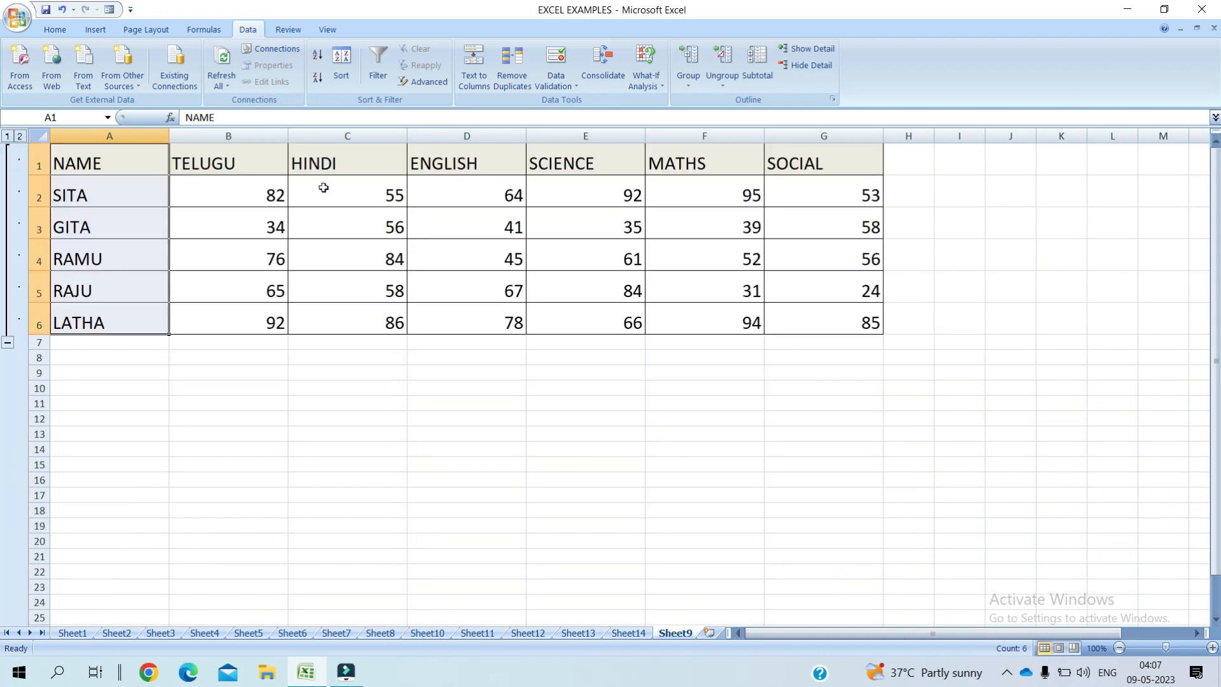
Ungroup rows 1 to 6 of the marks table.
click(726, 90)
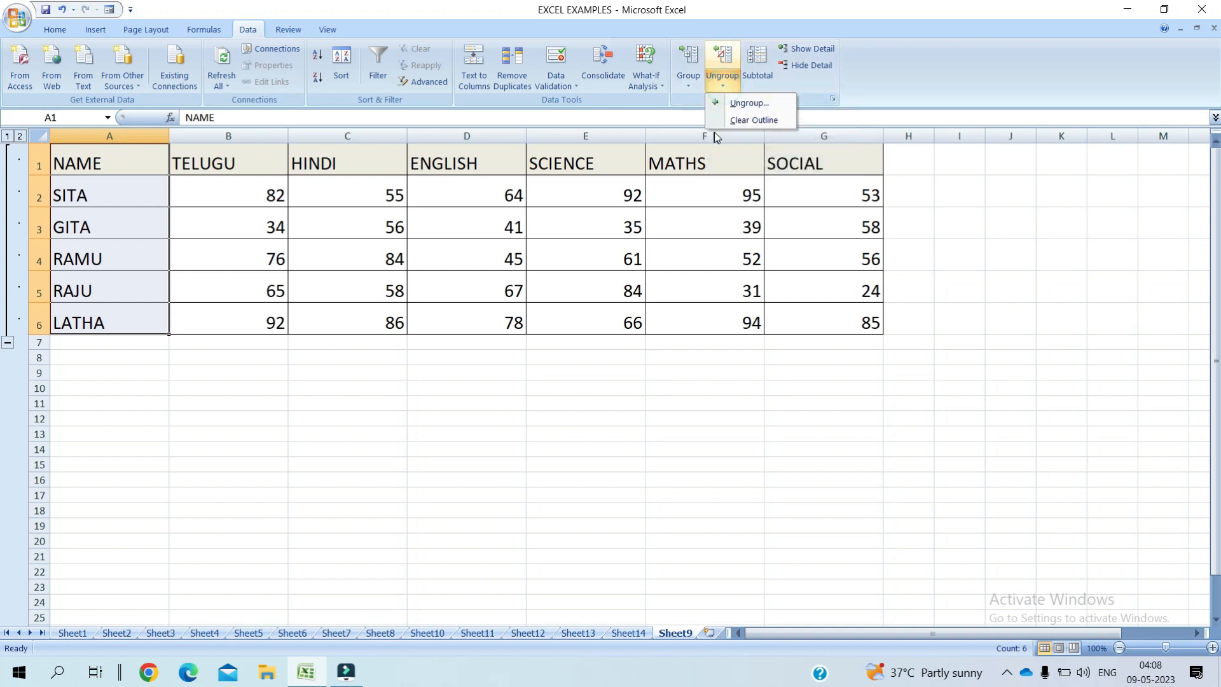
click(736, 107)
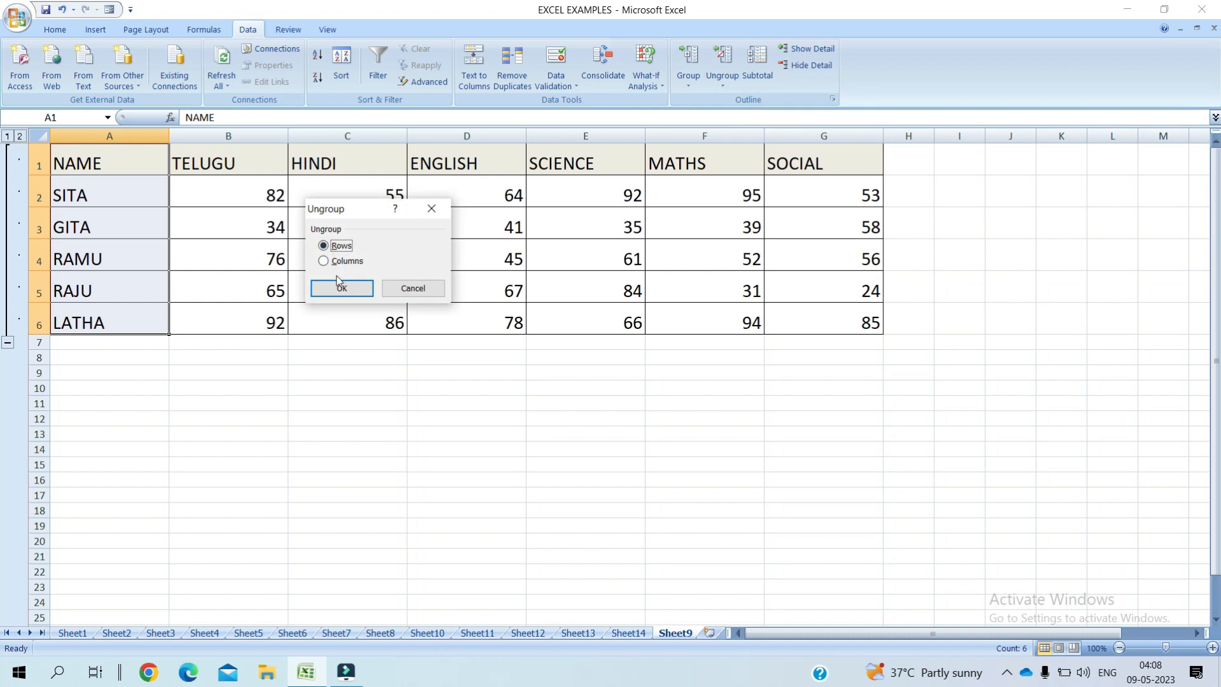
click(341, 297)
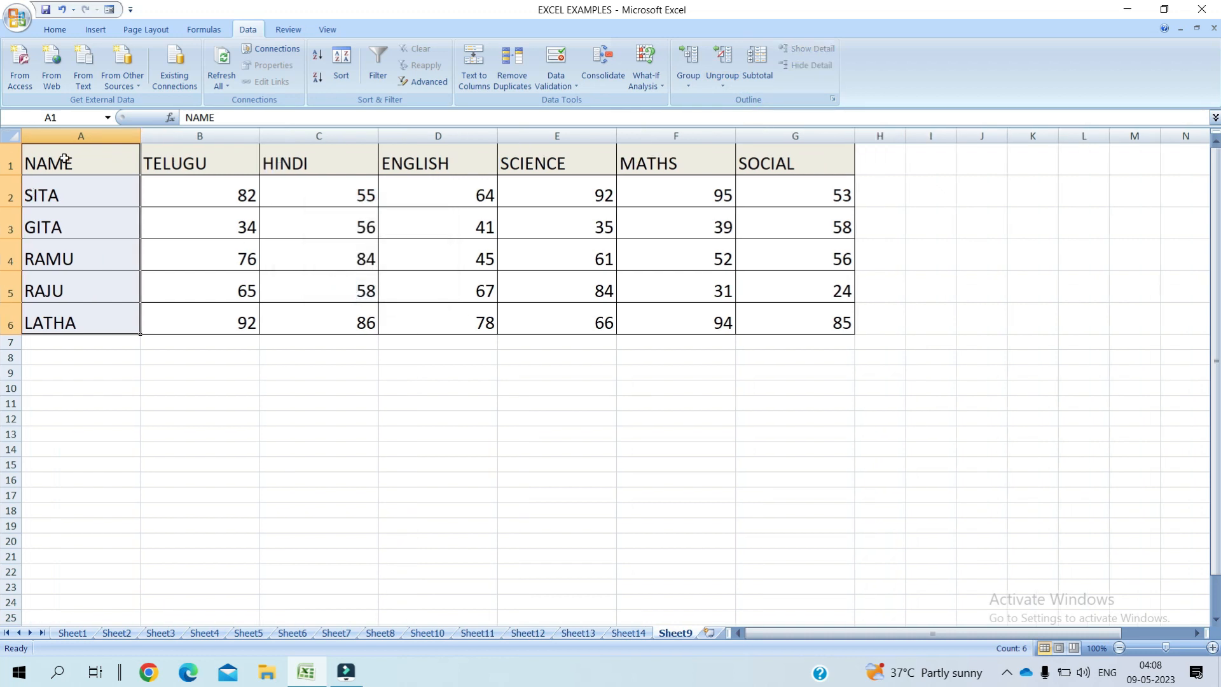
drag(70, 160, 809, 317)
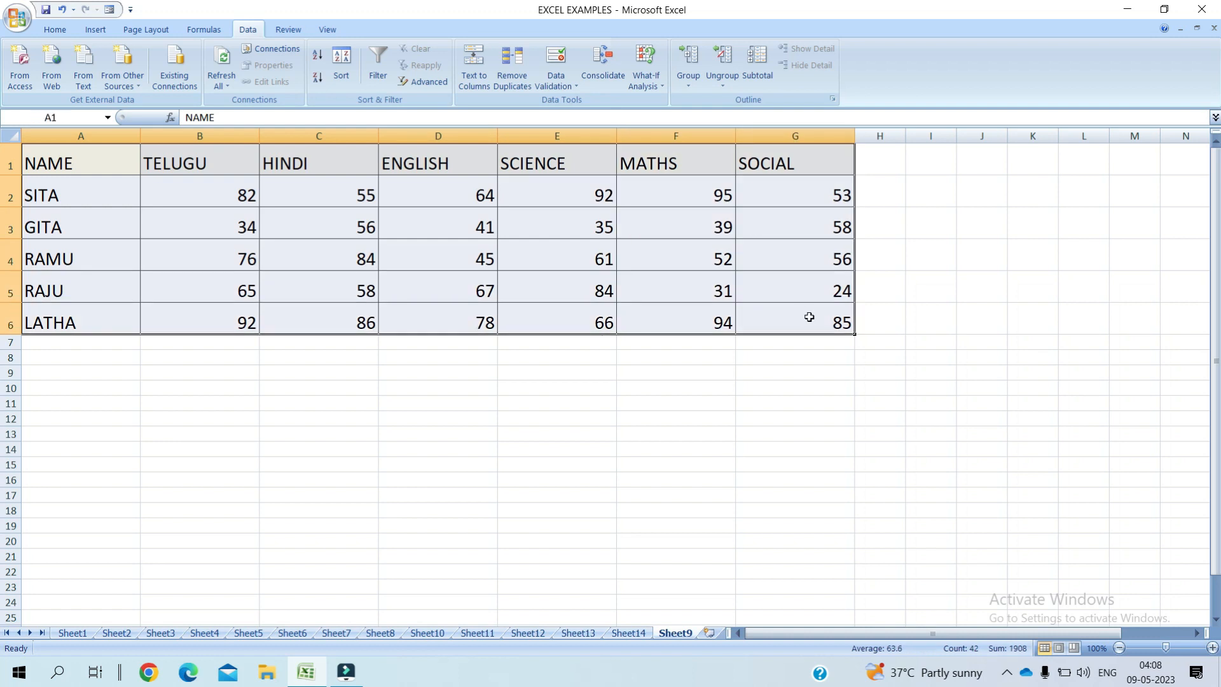
click(681, 89)
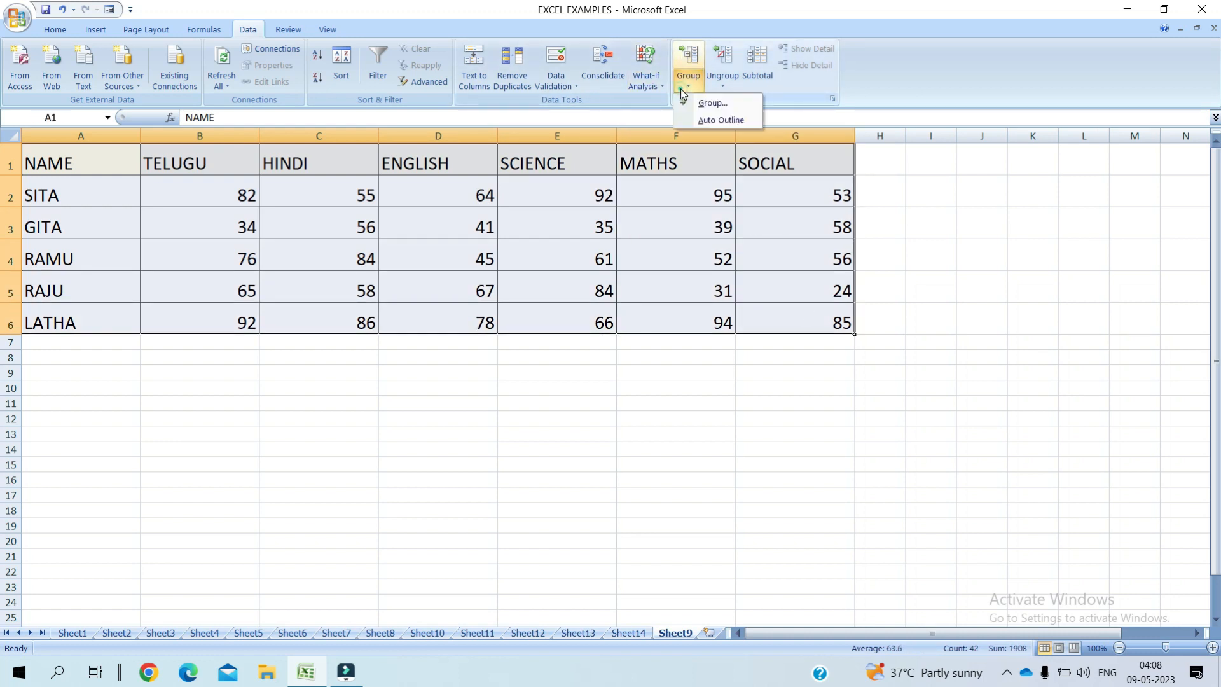
click(272, 459)
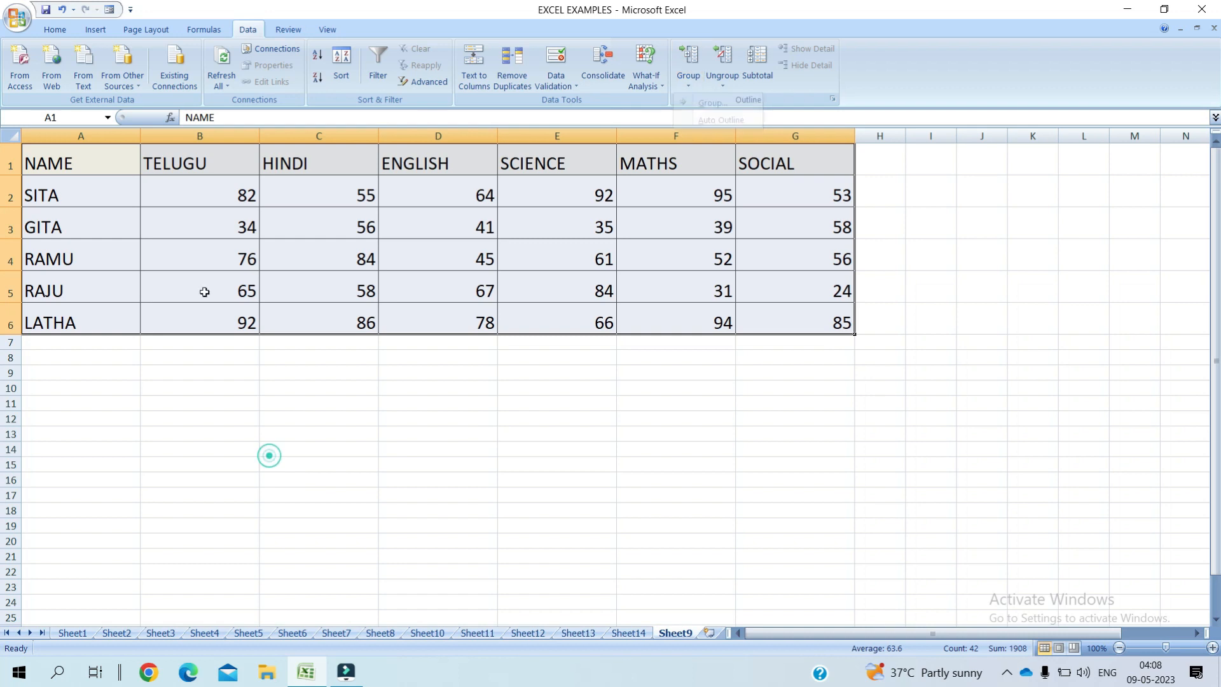
click(231, 389)
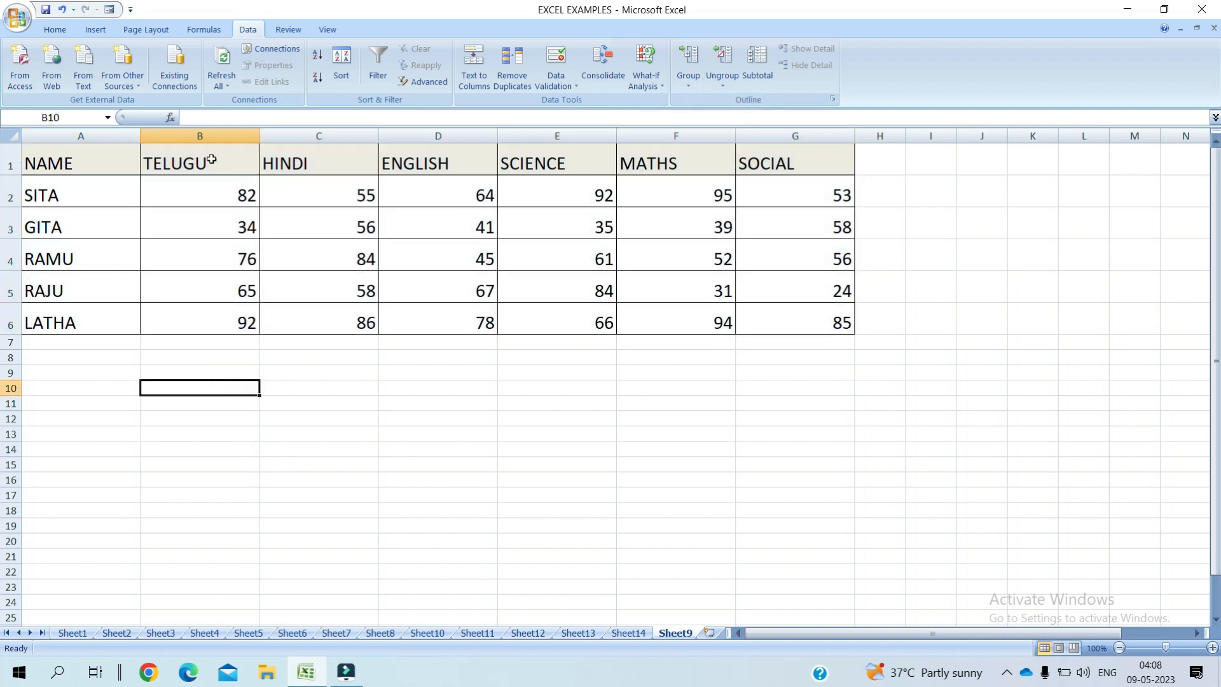
Group the subject columns TELUGU to SOCIAL by columns using B1:G6, and collapse and re-expand the column group.
drag(213, 155, 818, 305)
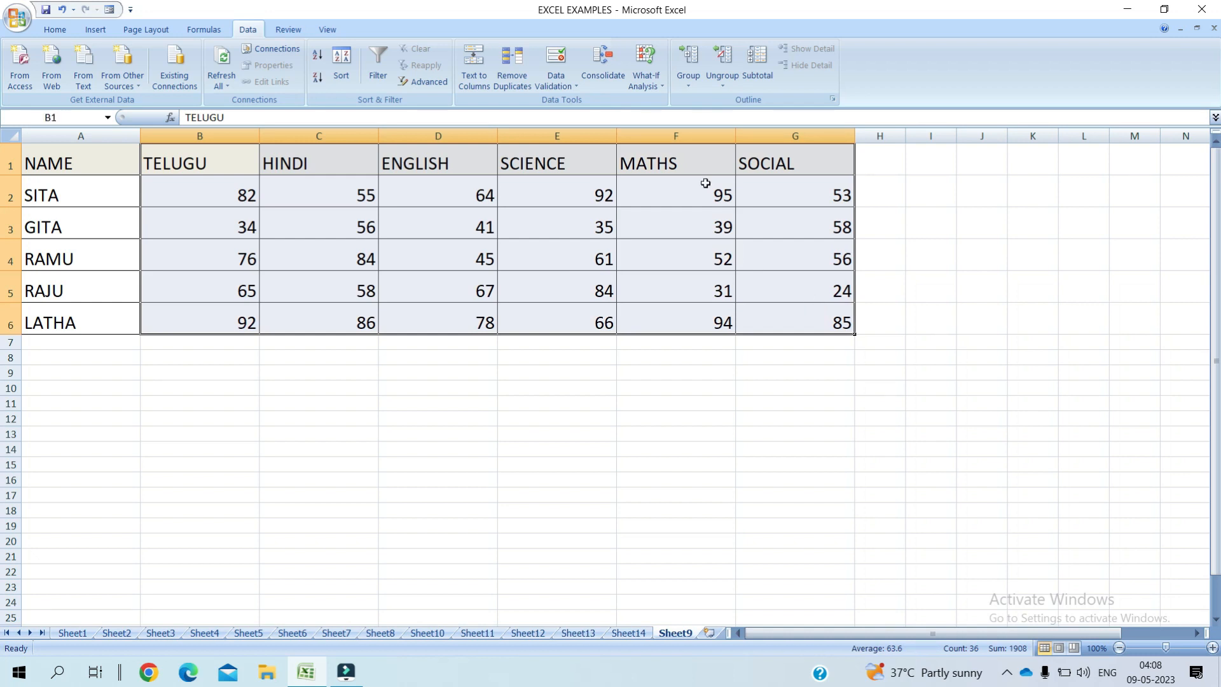
click(695, 85)
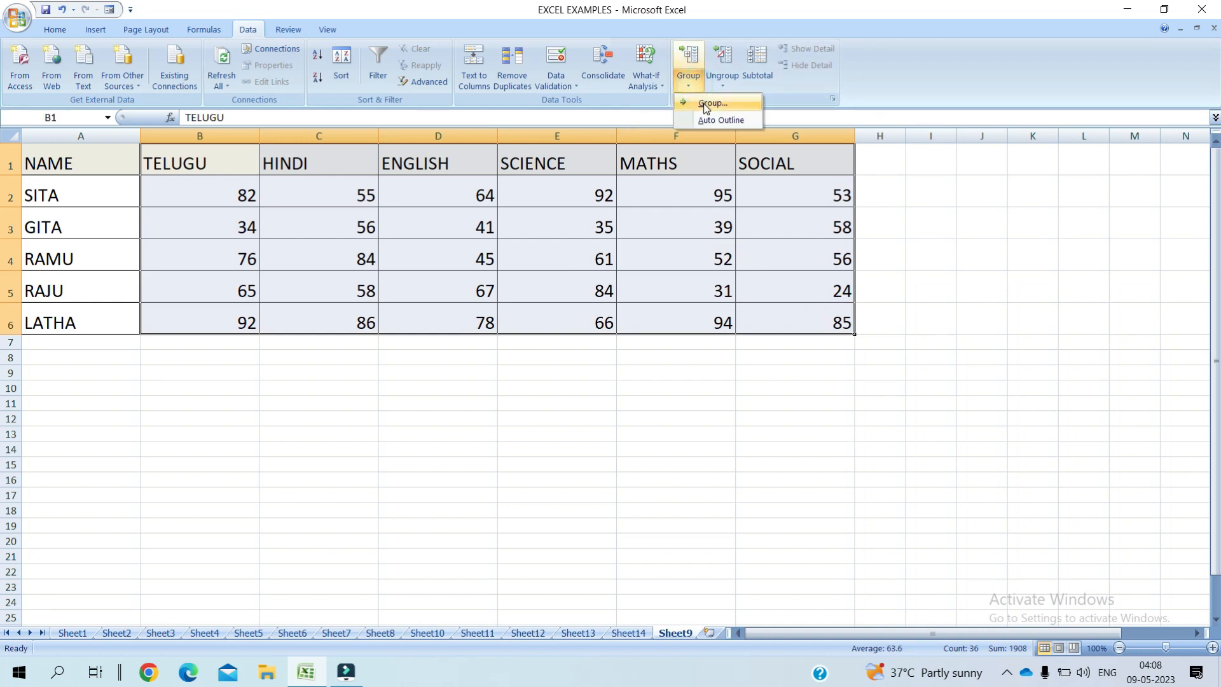
click(703, 103)
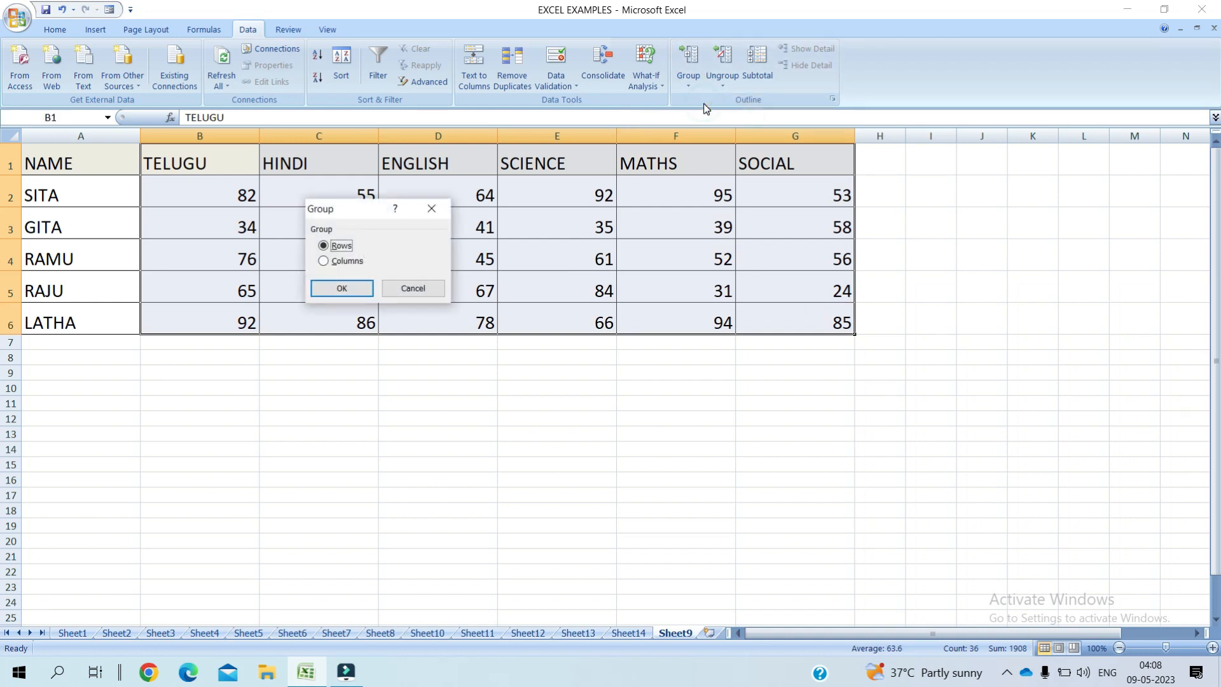
click(334, 261)
click(360, 294)
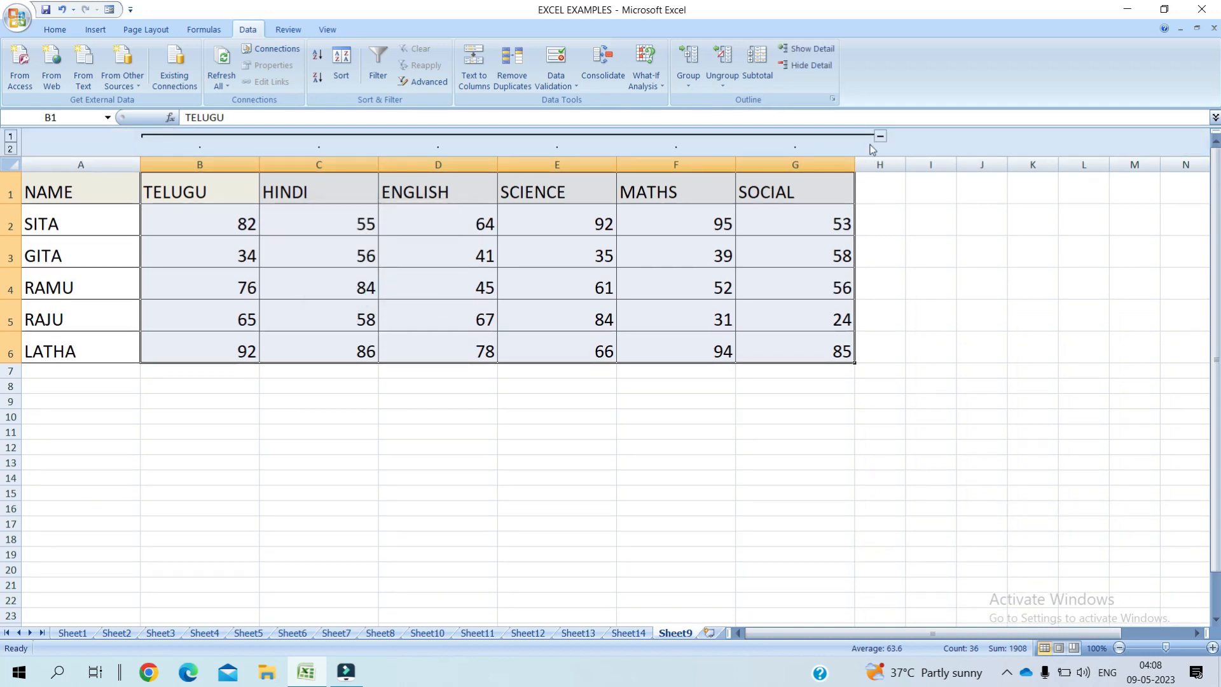
click(880, 135)
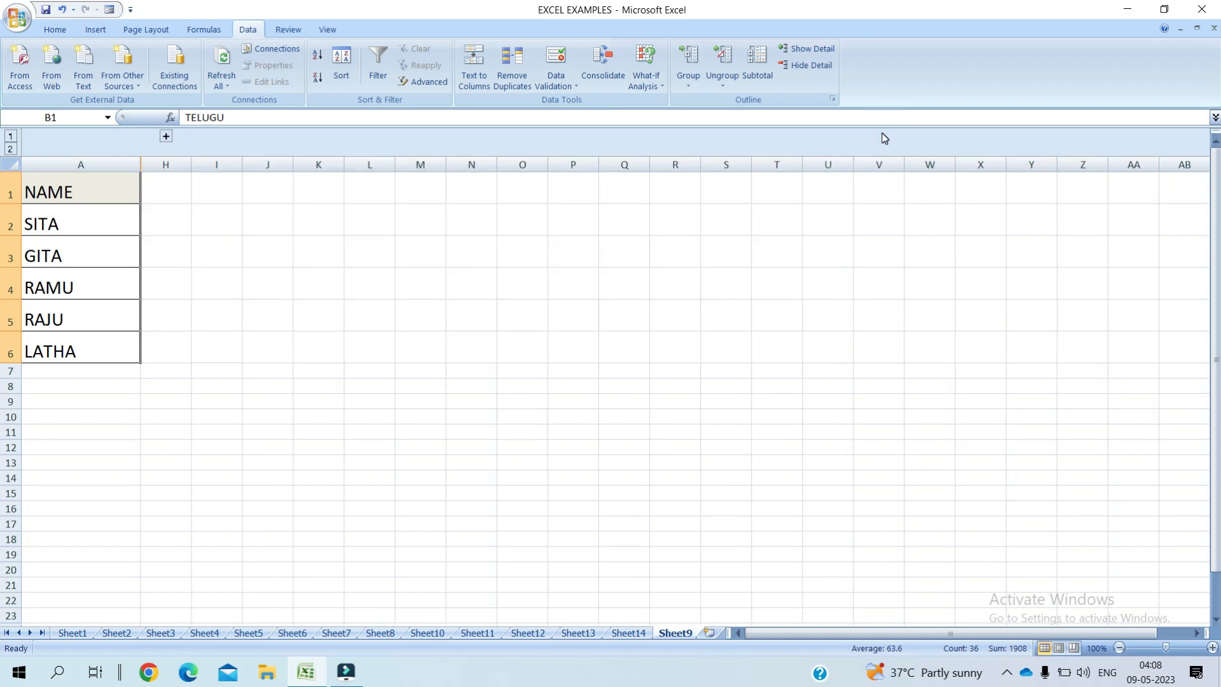
click(166, 137)
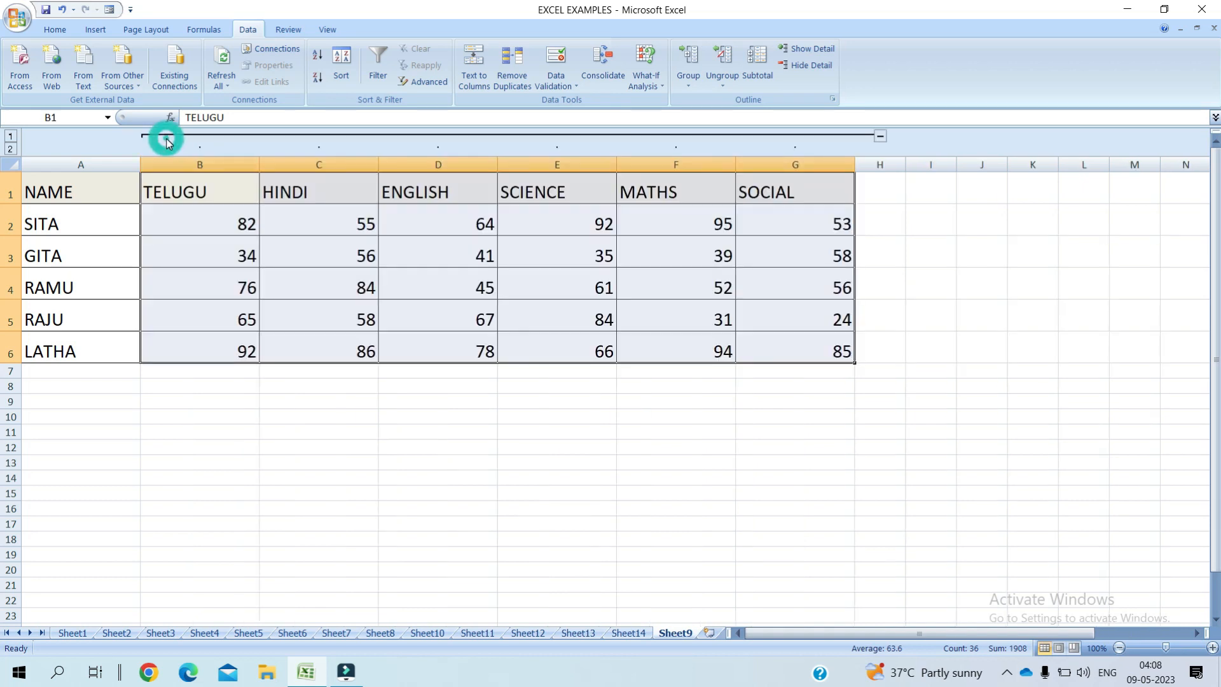
Ungroup the subject columns TELUGU to SOCIAL.
click(724, 93)
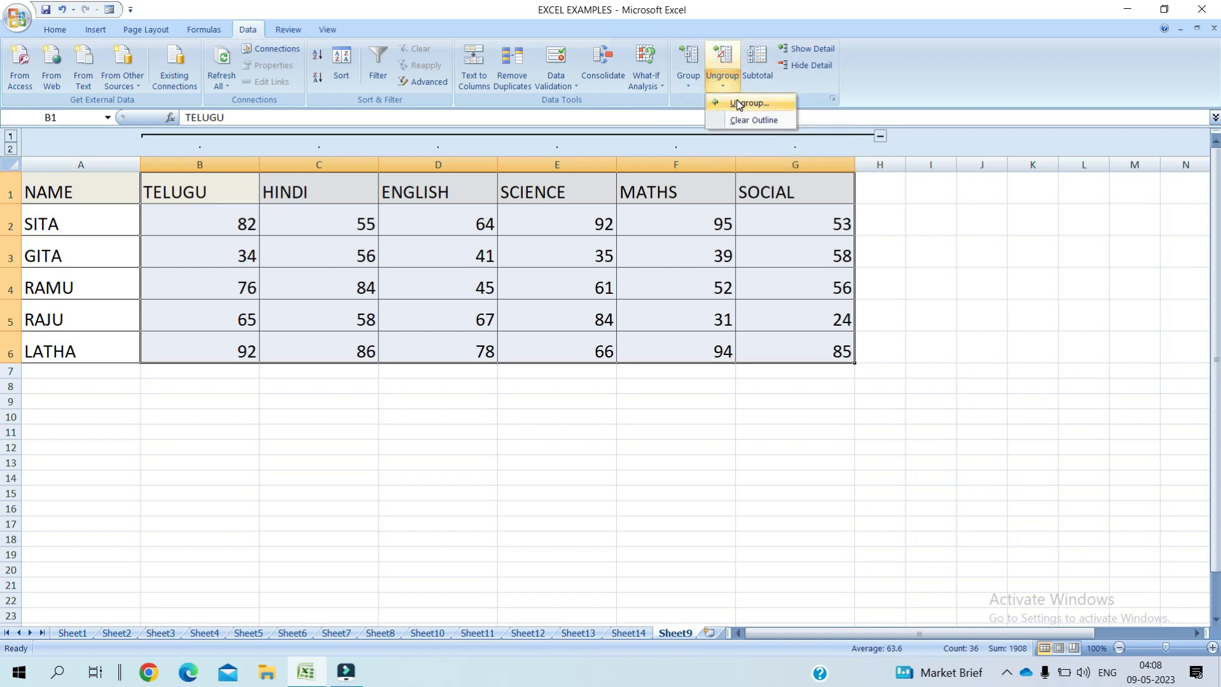
click(738, 104)
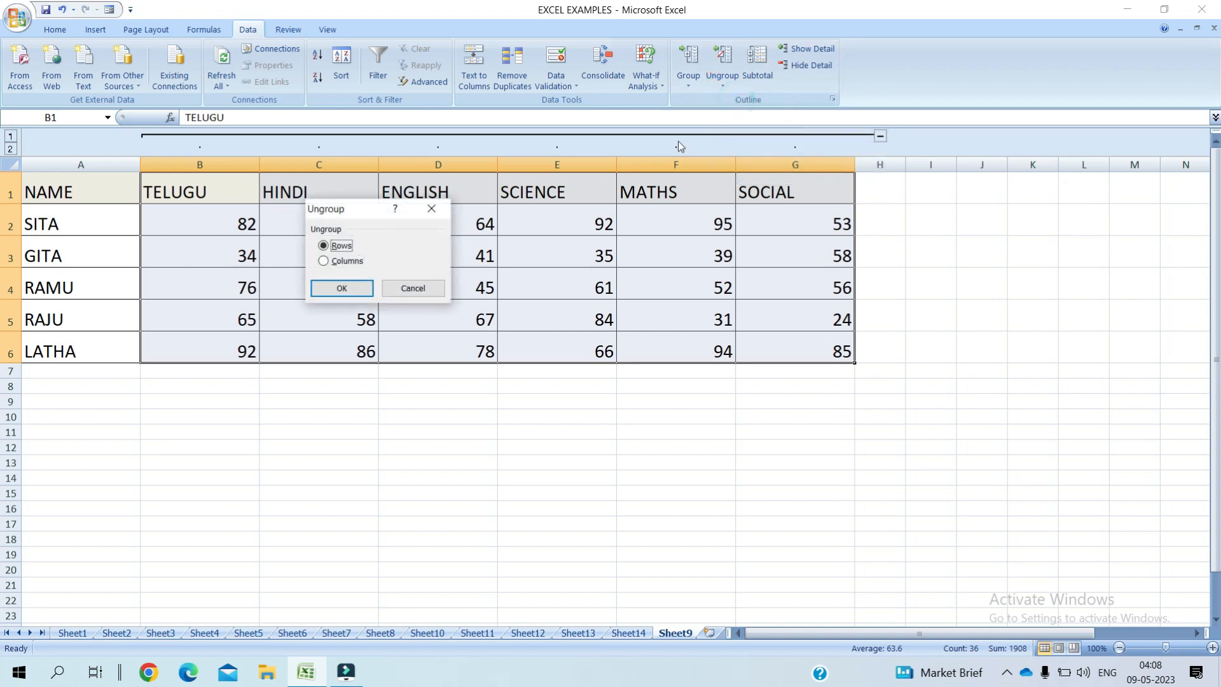
click(323, 261)
click(342, 288)
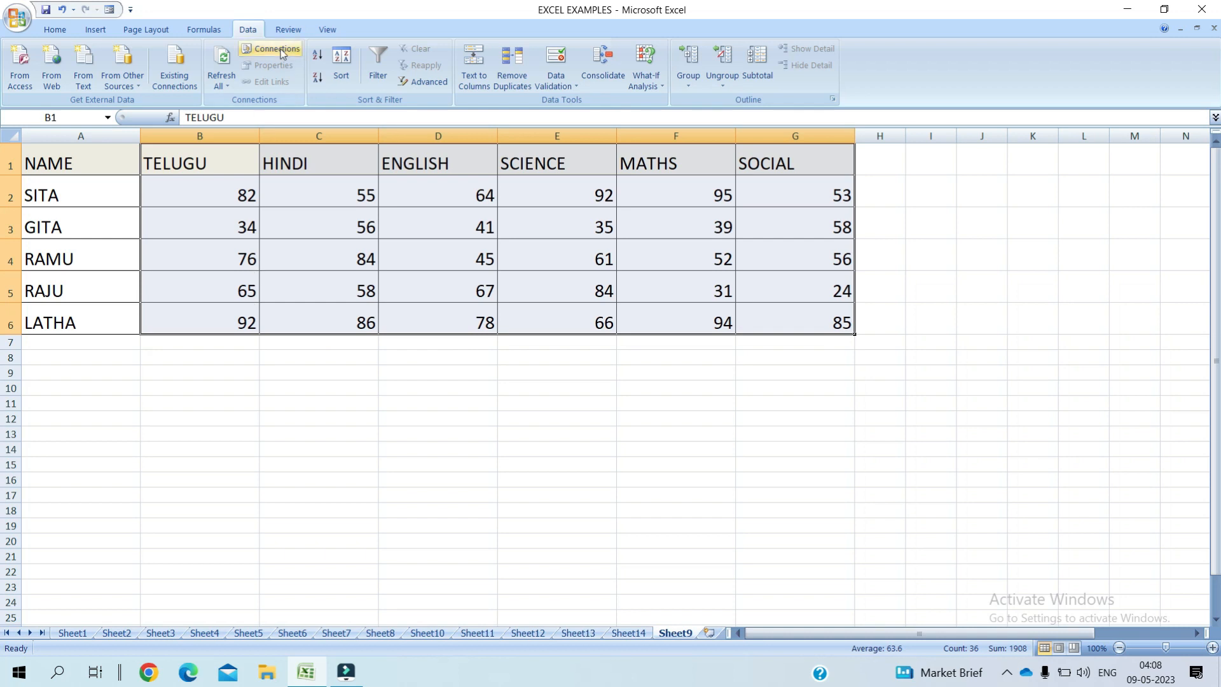
Freeze the top row of the marks sheet, starting from cell A1.
click(328, 31)
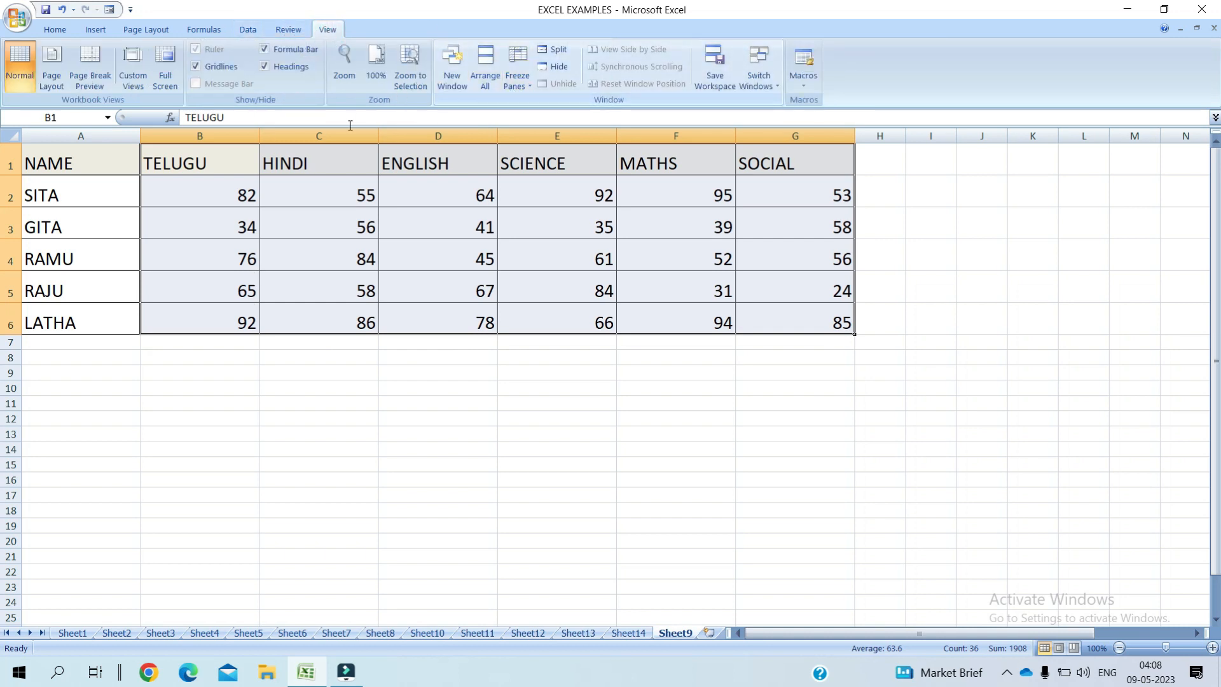
click(167, 248)
click(104, 162)
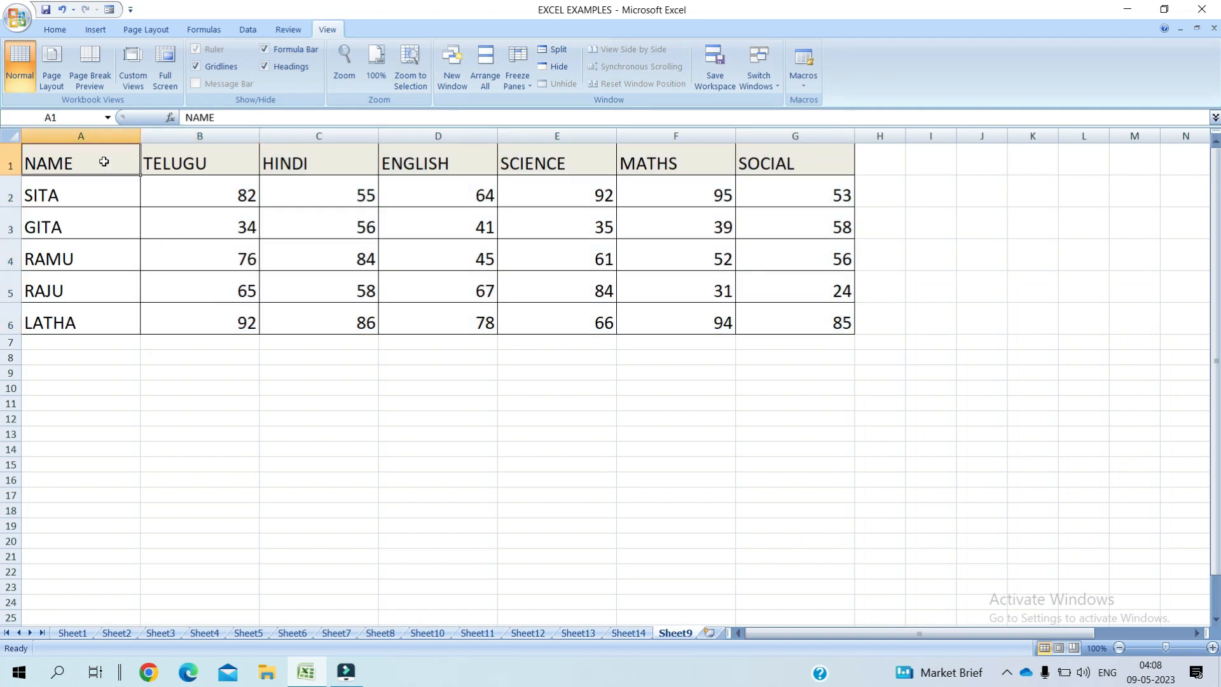
click(524, 85)
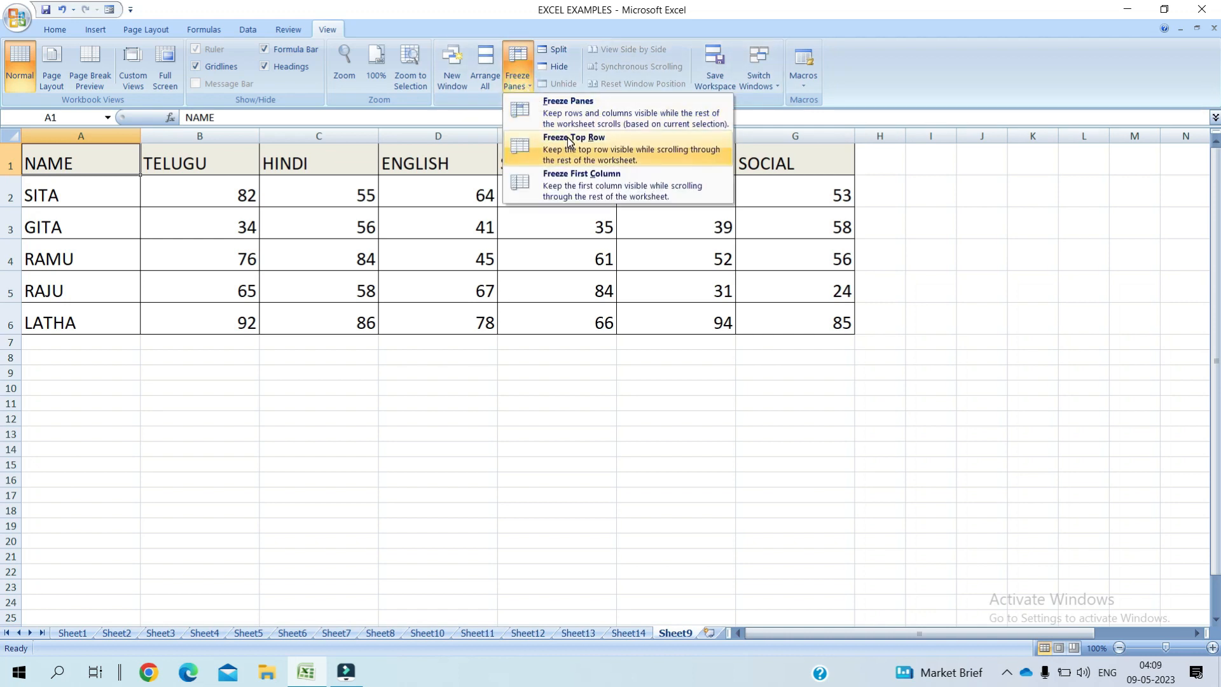
click(569, 141)
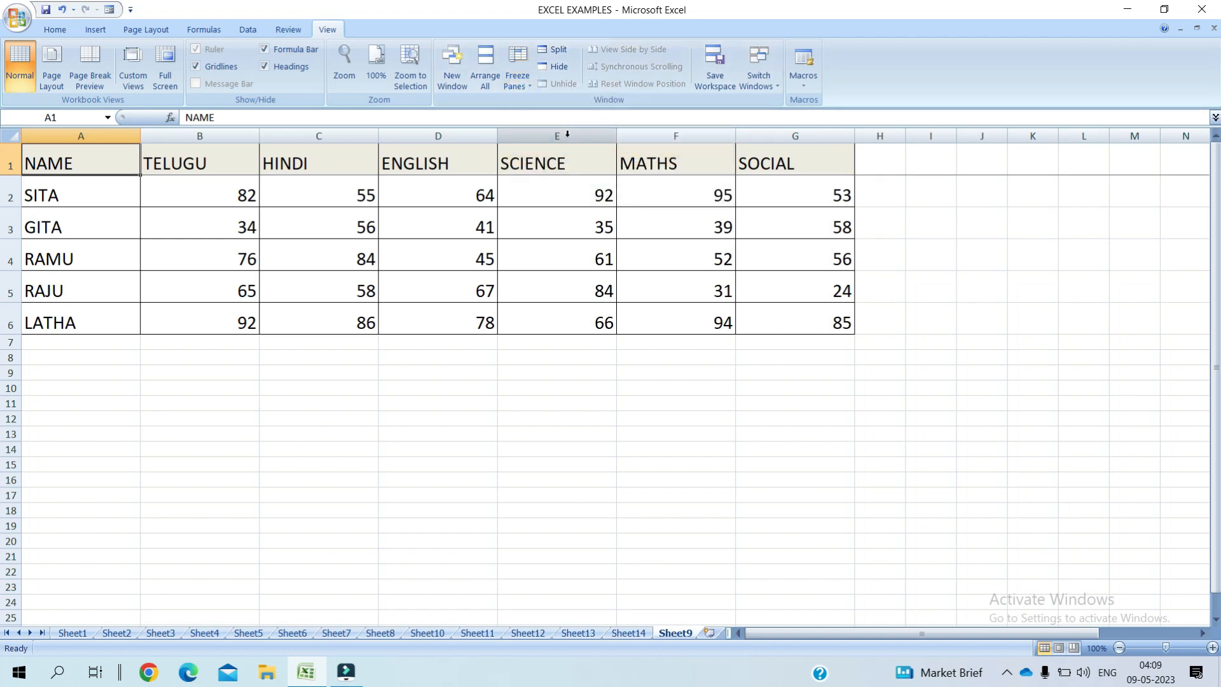
Move down column A well past the table to row 32 and return to A1 to check the frozen header row.
click(127, 268)
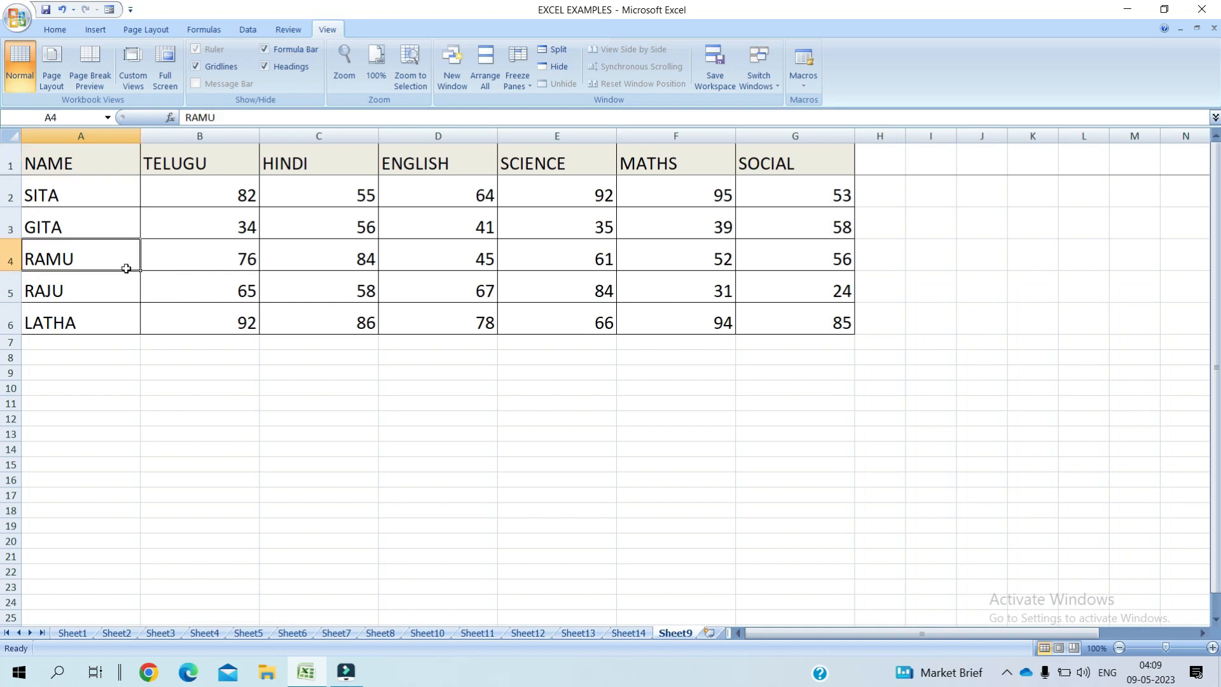
key(Down)
key(Down)
key(Down)
key(Down)
key(Down)
key(Down)
key(Down)
key(Down)
key(Down)
key(Down)
key(Down)
key(Down)
key(Down)
key(Down)
key(Down)
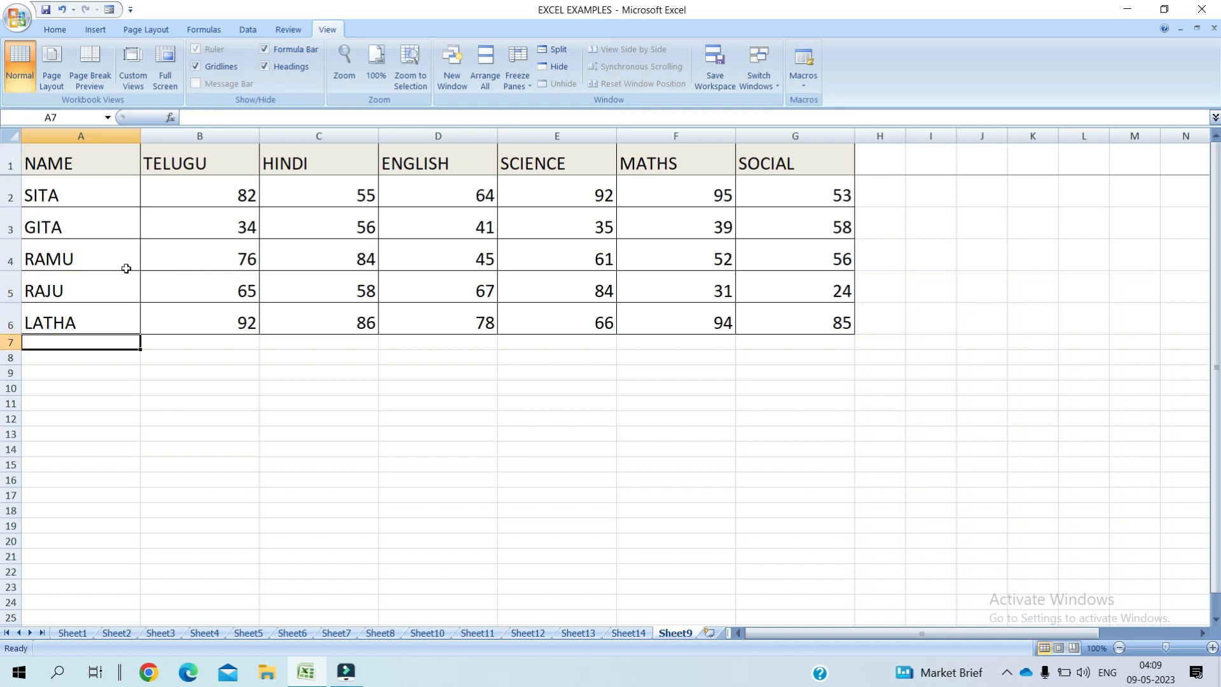
key(Down)
key(Down)
key(Down)
key(Down)
key(Down)
key(Down)
key(Down)
key(Down)
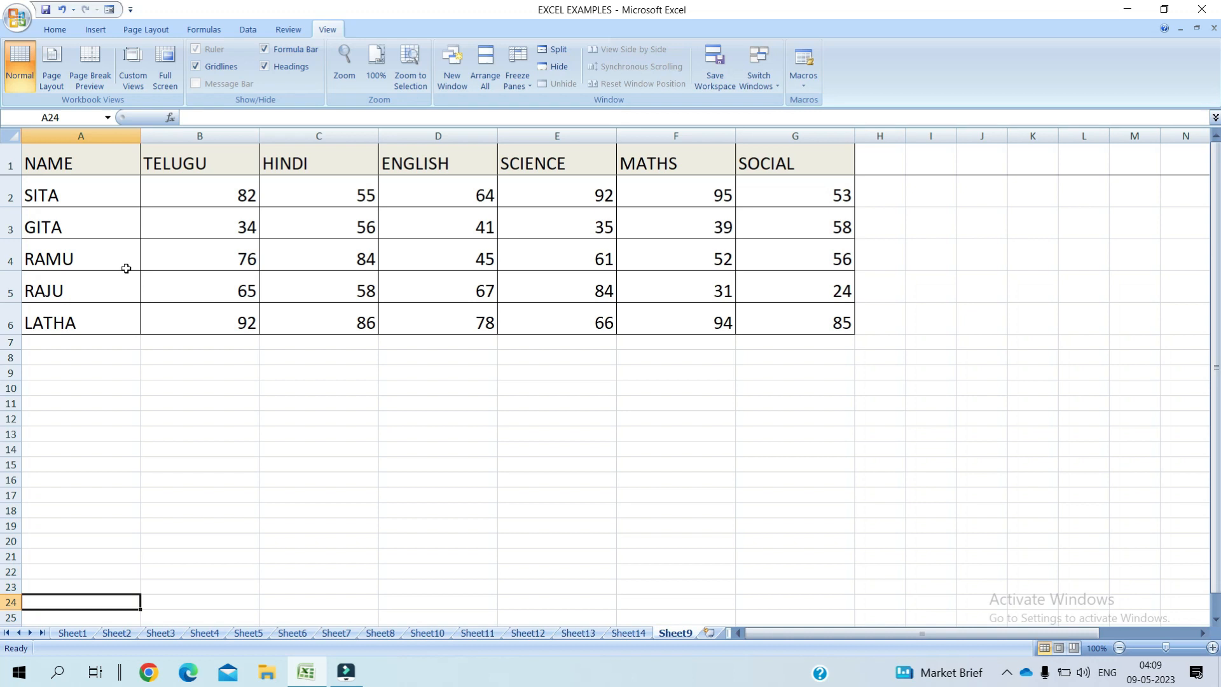
key(Down)
key(Down)
key(Down)
key(Down)
key(Down)
key(Down)
key(Down)
key(Down)
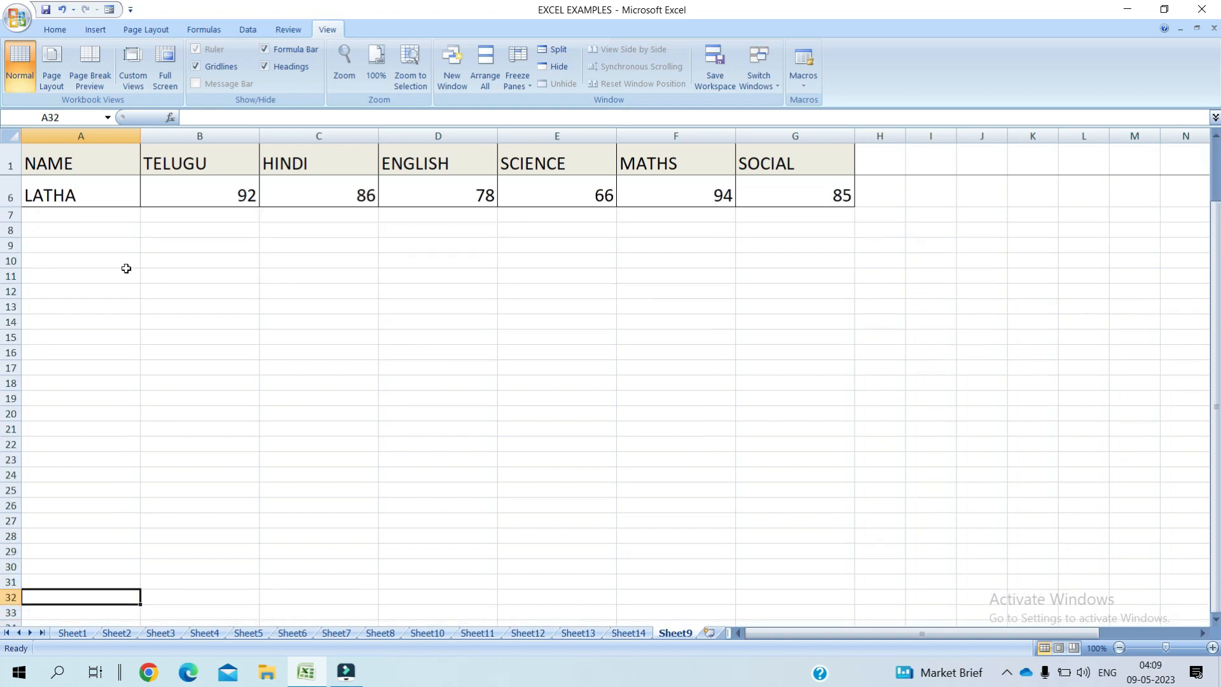
key(Up)
key(Up)
key(Up)
key(Up)
key(Up)
key(Up)
key(Up)
key(Up)
key(Up)
key(Up)
key(Up)
key(Up)
key(Up)
key(Up)
key(Up)
key(Up)
key(Up)
key(Up)
key(Up)
key(Up)
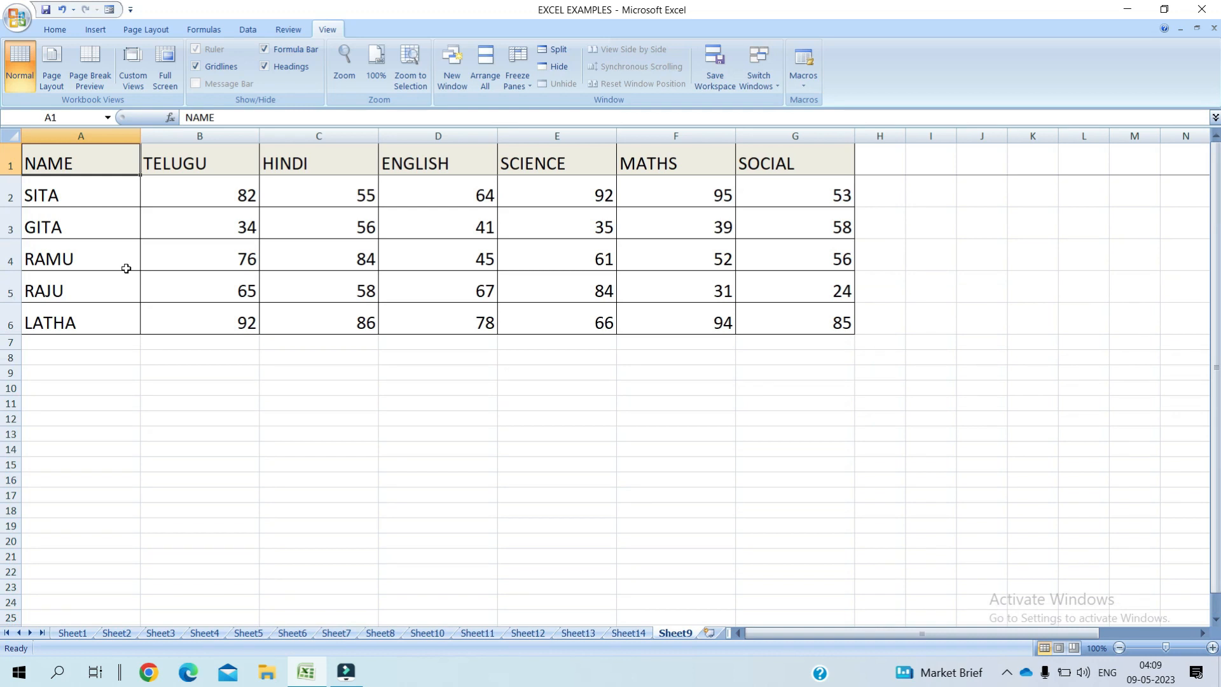
Unfreeze the top row, and move down column A below the table and back to A1 to check scrolling.
click(527, 87)
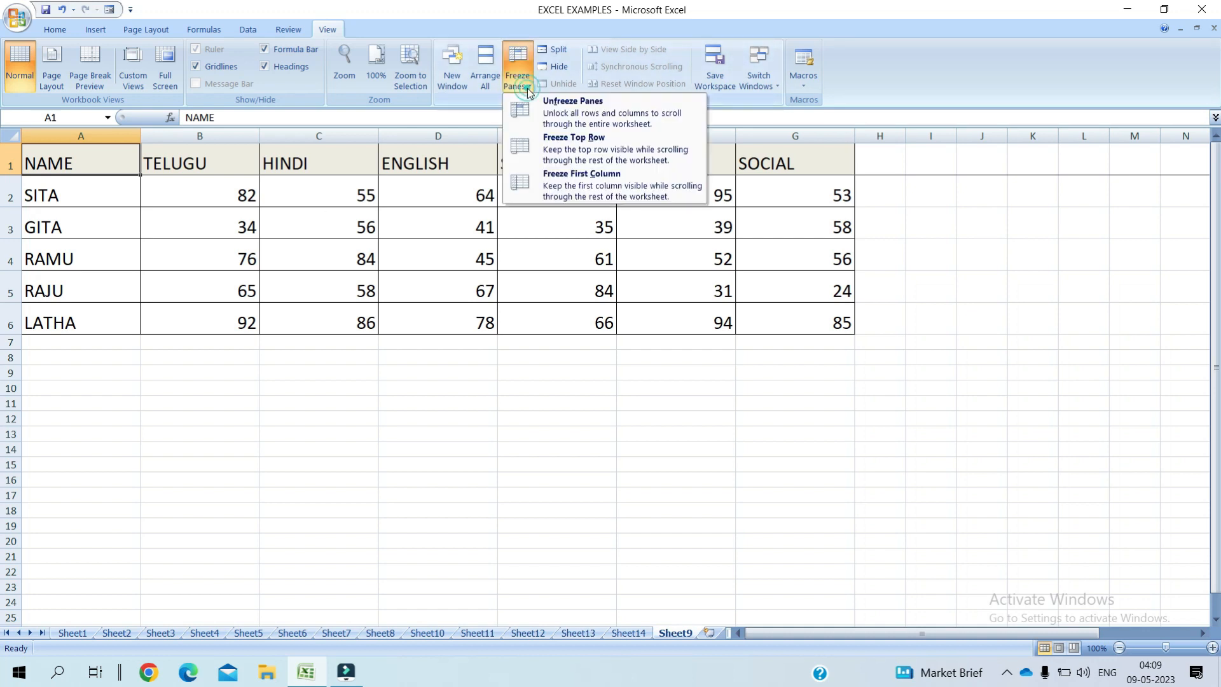
click(558, 105)
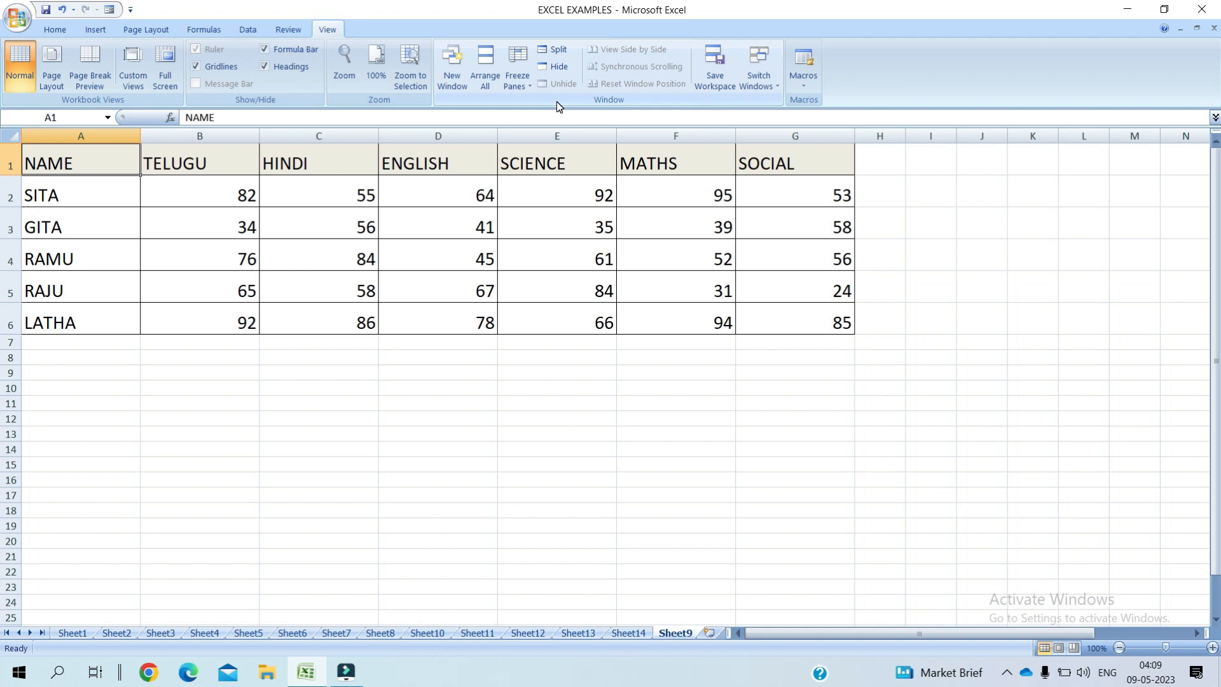
key(Down)
key(Down)
key(Down)
key(Down)
key(Down)
key(Down)
key(Down)
key(Down)
key(Down)
key(Down)
key(Down)
key(Down)
key(Down)
key(Down)
key(Down)
key(Down)
key(Down)
key(Down)
key(Down)
key(Down)
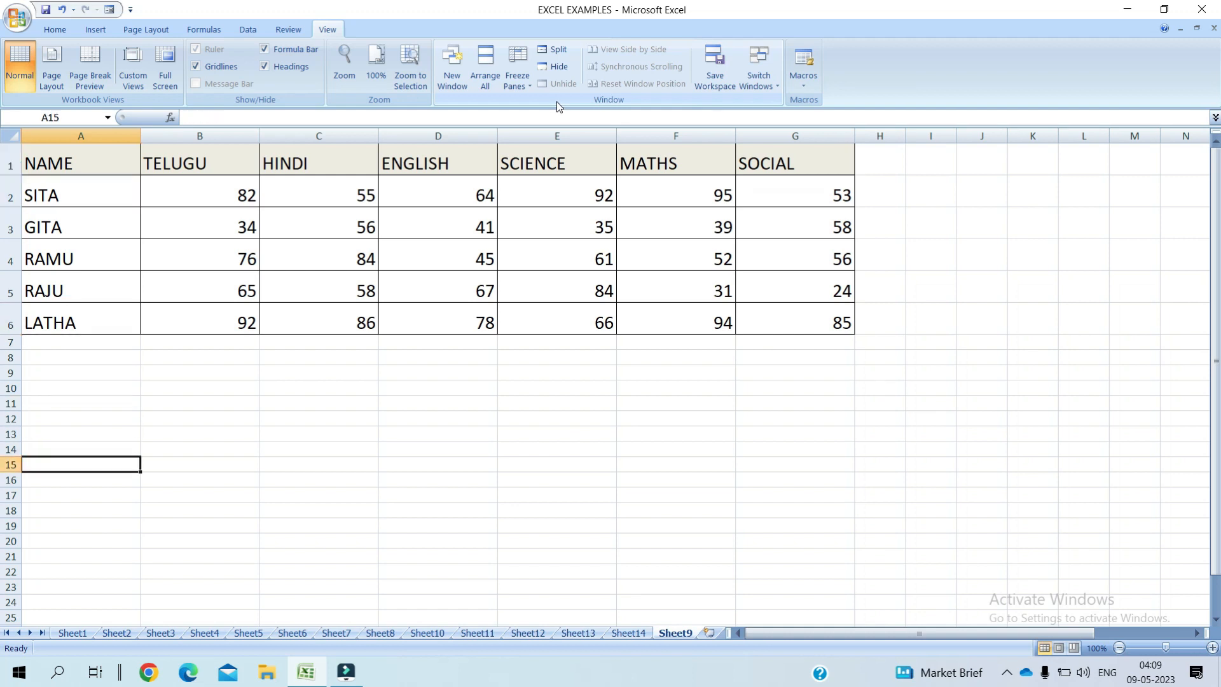
key(Down)
key(Up)
key(Up)
key(Up)
key(Up)
key(Up)
key(Up)
key(Up)
key(Up)
key(Up)
key(Up)
key(Up)
key(Up)
key(Up)
key(Up)
key(Up)
key(Up)
key(Up)
key(Up)
key(Up)
key(Up)
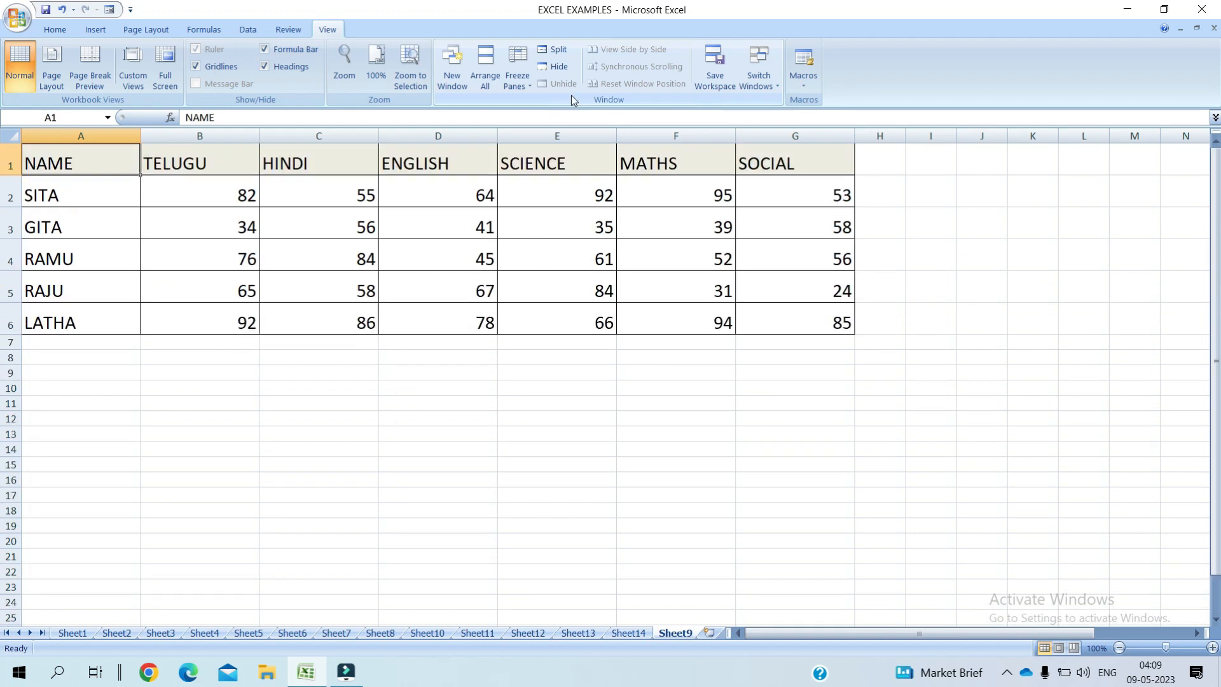
Freeze the first column, and move along row 1 from B1 to V1 and back to A1 to check the NAME column.
click(524, 87)
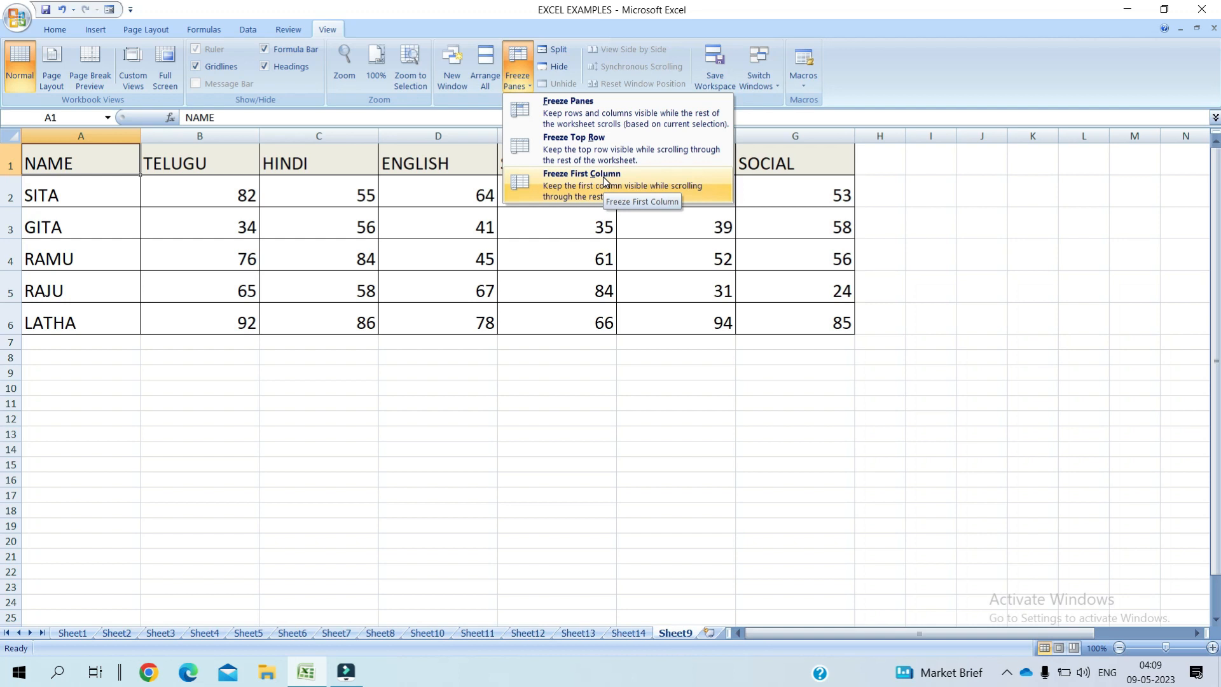
click(604, 181)
click(220, 165)
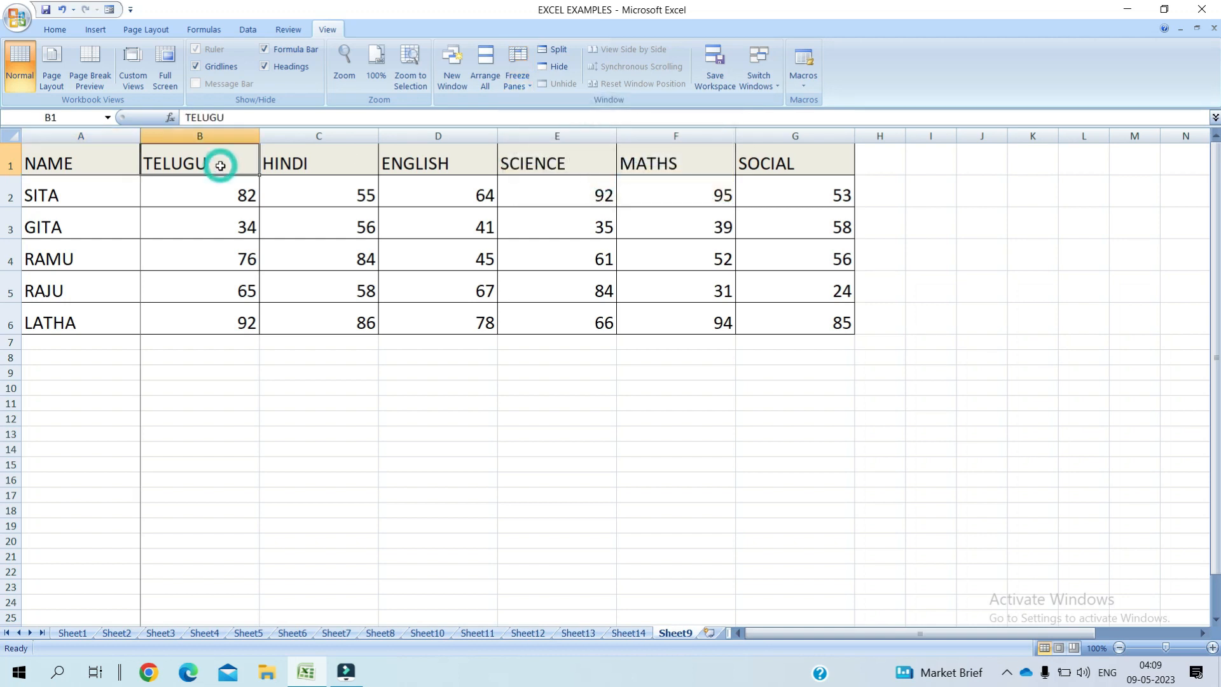
key(Right)
key(Right)
key(Right)
key(Right)
key(Right)
key(Right)
key(Right)
key(Right)
key(Right)
key(Right)
key(Right)
key(Right)
key(Right)
key(Right)
key(Right)
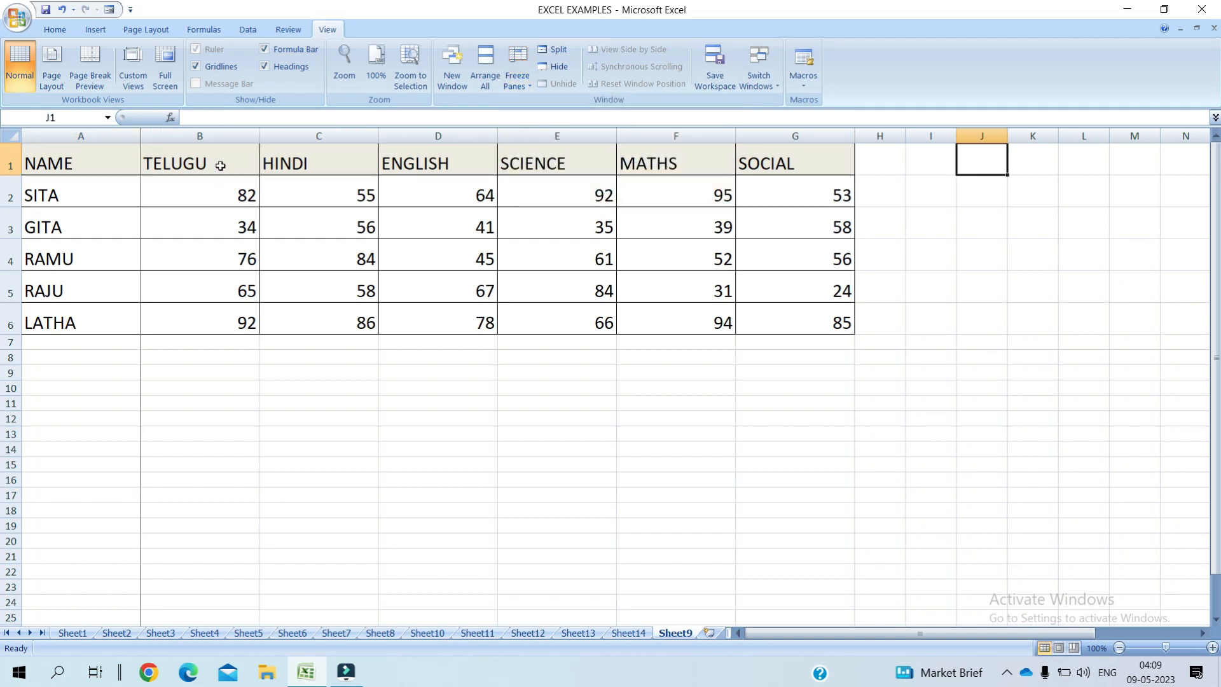
key(Right)
key(Right)
key(Right)
key(Right)
key(Right)
key(Right)
key(Right)
key(Right)
key(Right)
key(Right)
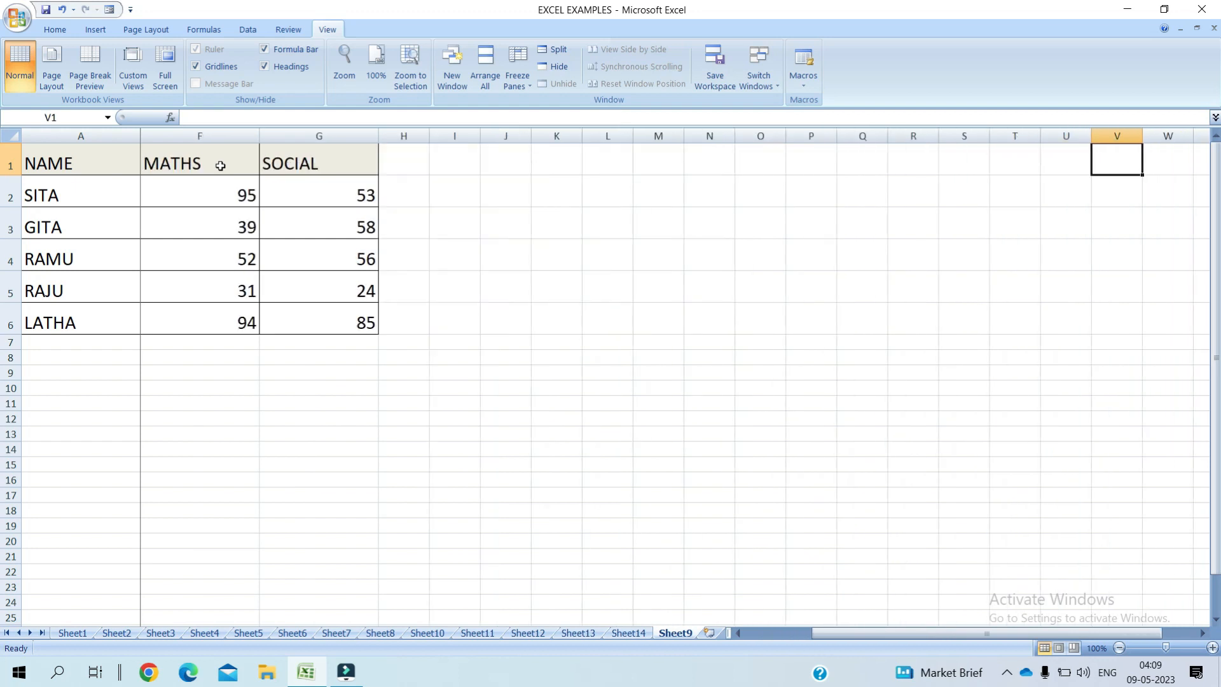
key(Left)
key(Left)
key(Left)
key(Left)
key(Left)
key(Left)
key(Left)
key(Left)
key(Left)
key(Left)
key(Left)
key(Left)
key(Left)
key(Left)
key(Left)
key(Left)
key(Left)
key(Left)
key(Left)
key(Left)
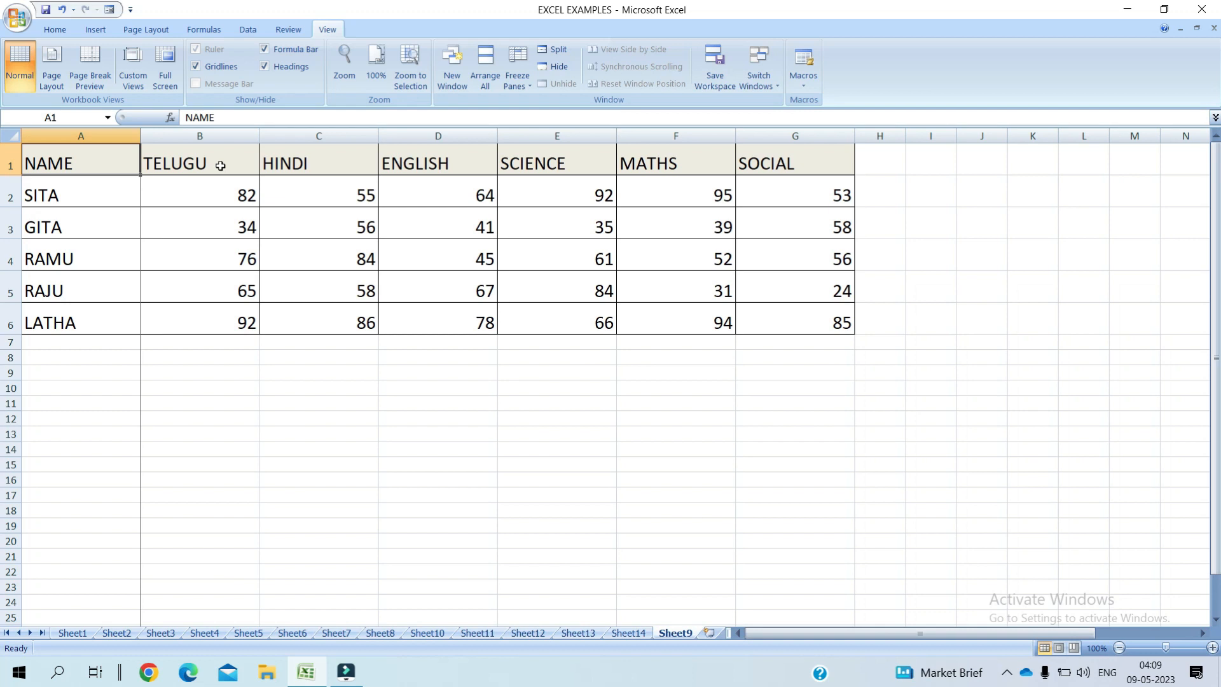
Unfreeze the first column of the marks sheet.
click(524, 86)
click(554, 118)
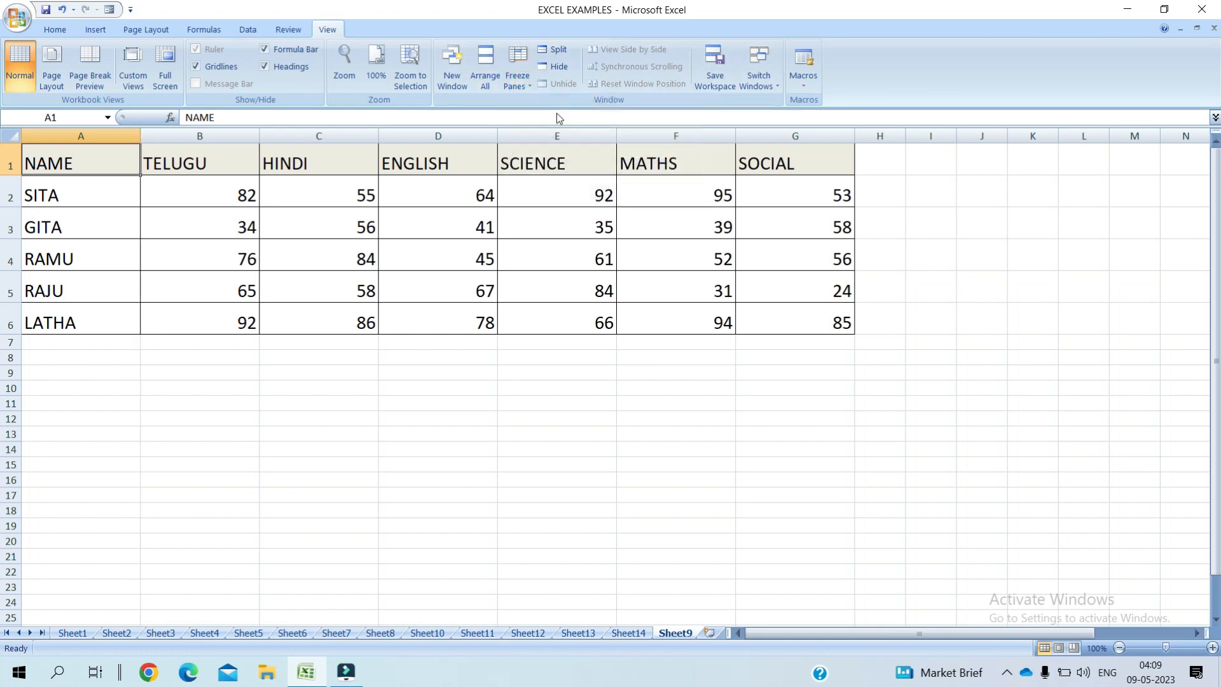